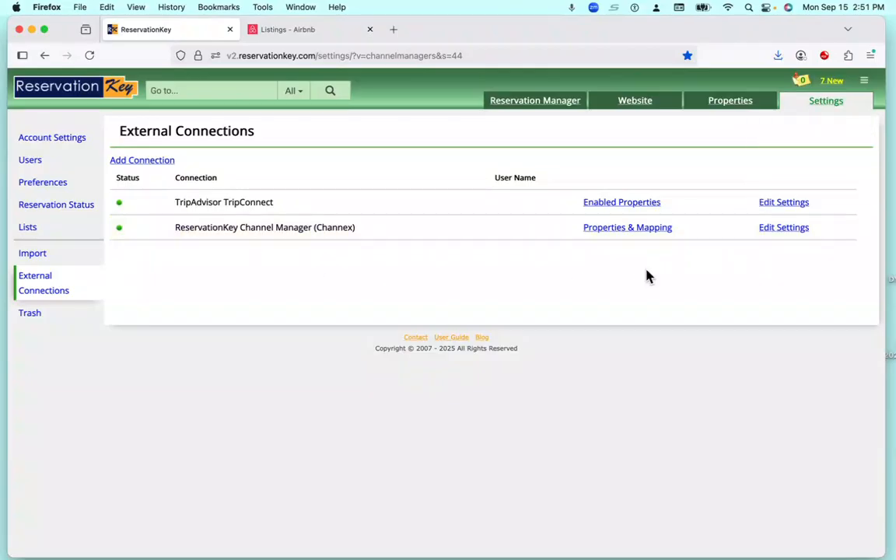
Open the properties and mapping of the ReservationKey Channel Manager (Channex) connection and select the Fern Grotto Inn property
click(628, 227)
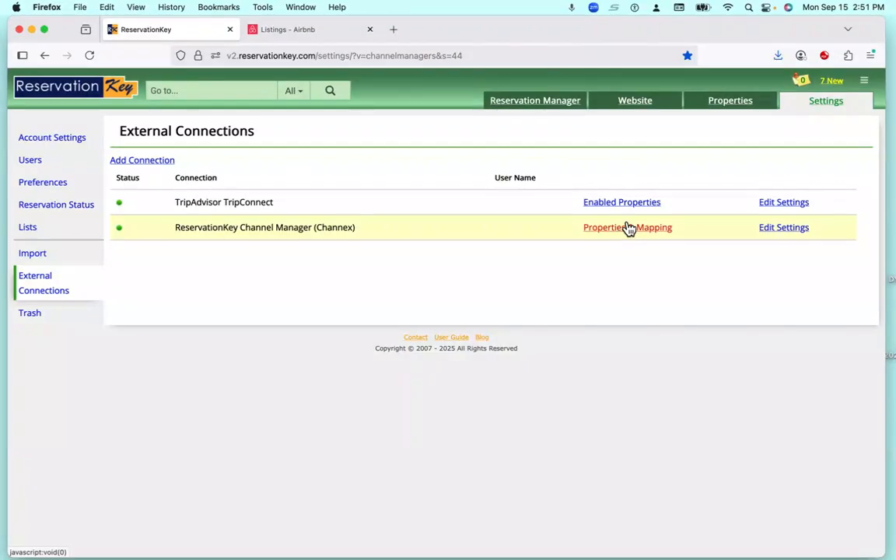
click(625, 230)
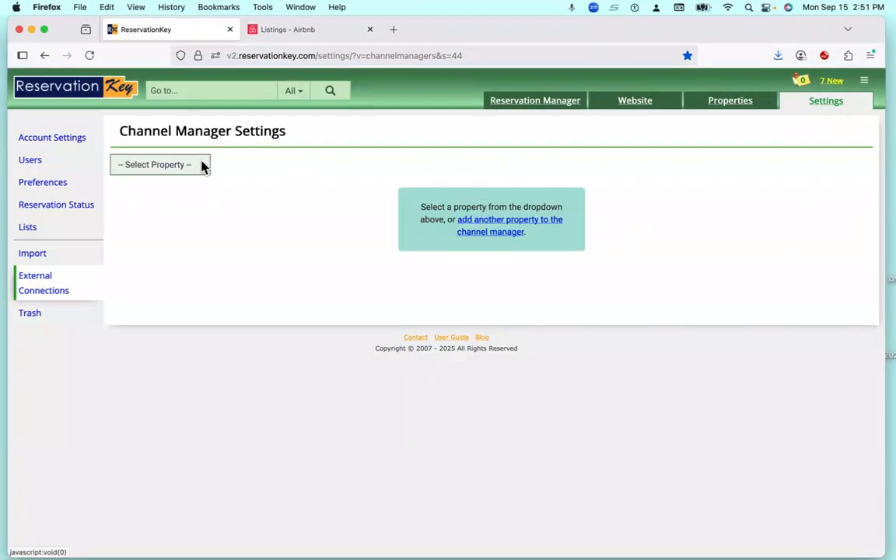
click(201, 167)
click(172, 191)
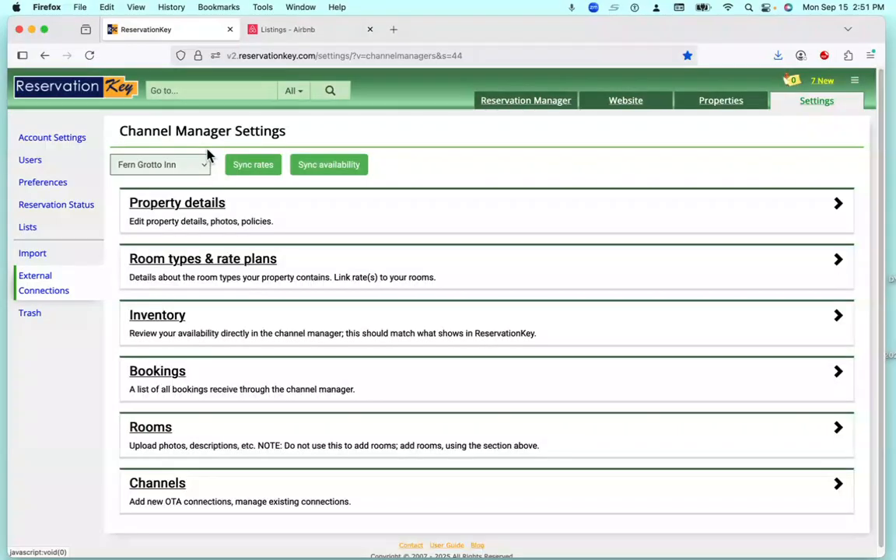
Sync both the rates and the availability of Fern Grotto Inn to the channel manager
click(255, 165)
click(339, 166)
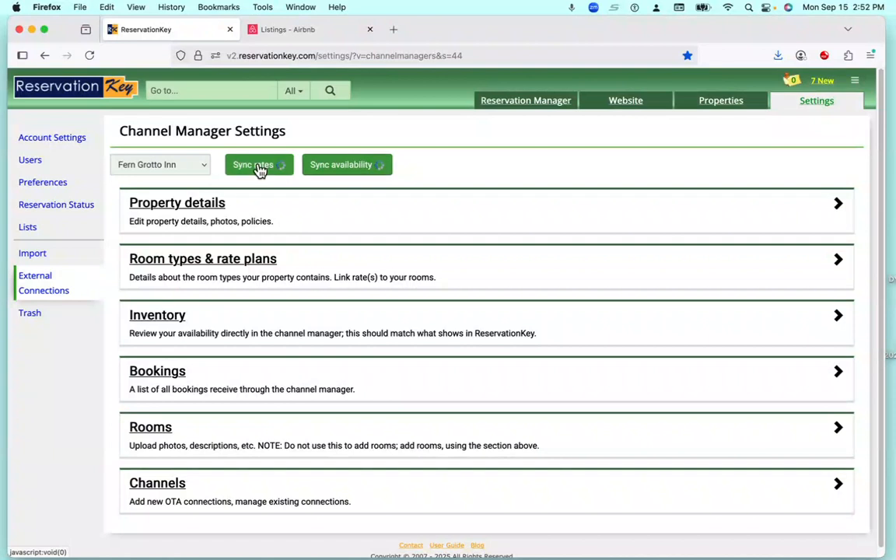
Send a full sync and a rate sync from the Channex status window, closing it when finished
click(858, 84)
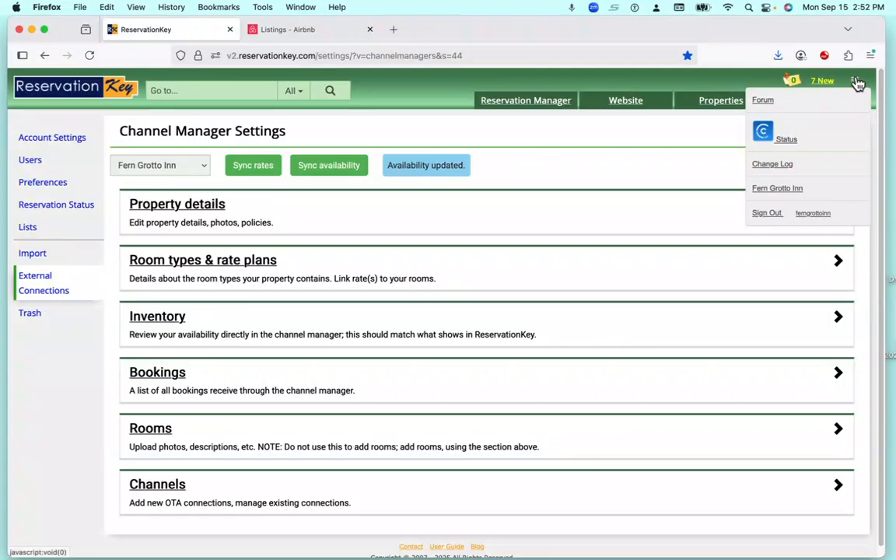
click(766, 133)
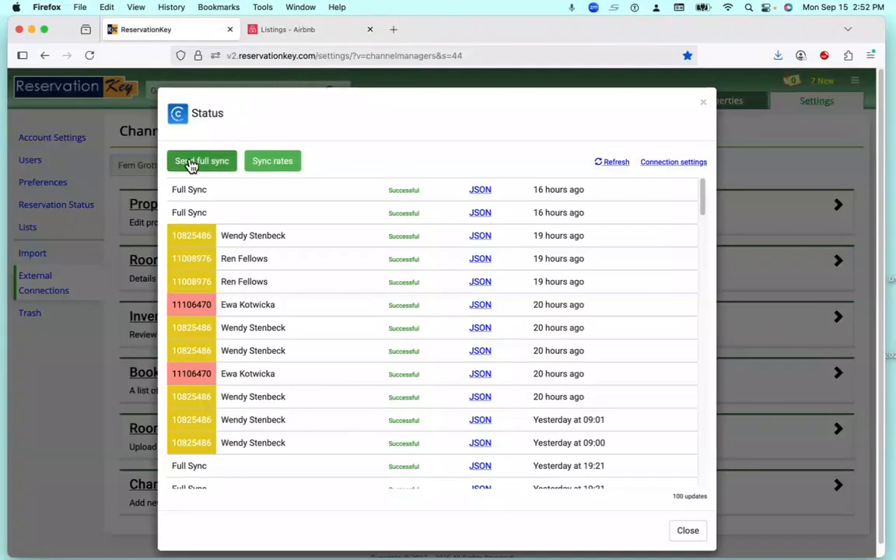
click(196, 163)
click(289, 161)
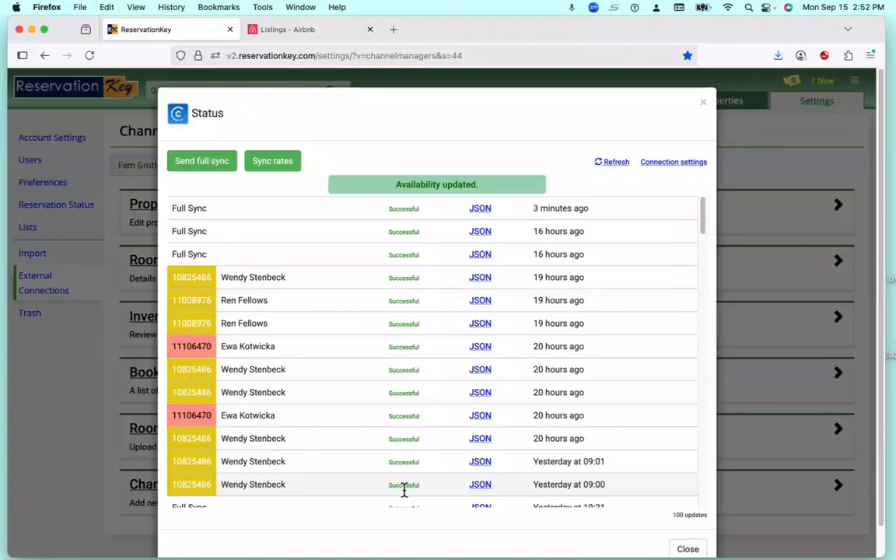
click(702, 105)
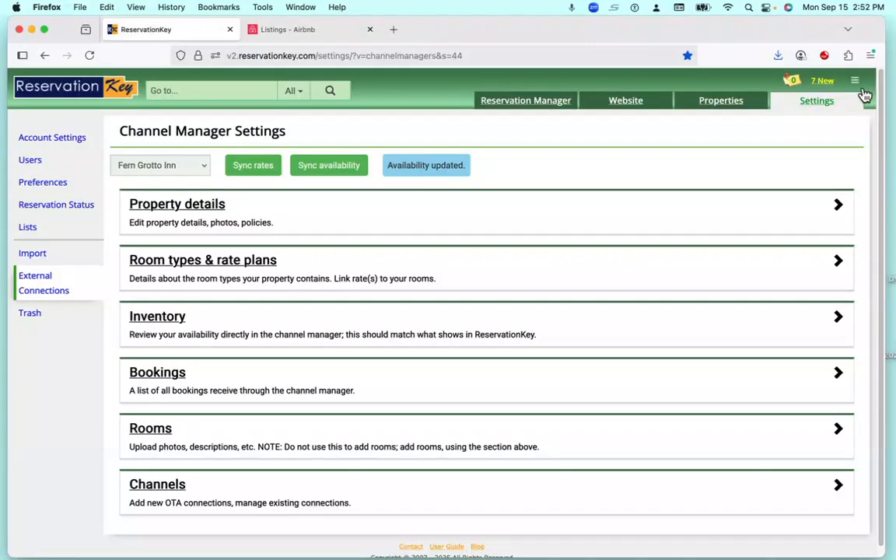
Review the property details of Fern Grotto Inn, including the cut-off choices, booking range and contact fields, without changing them
click(175, 205)
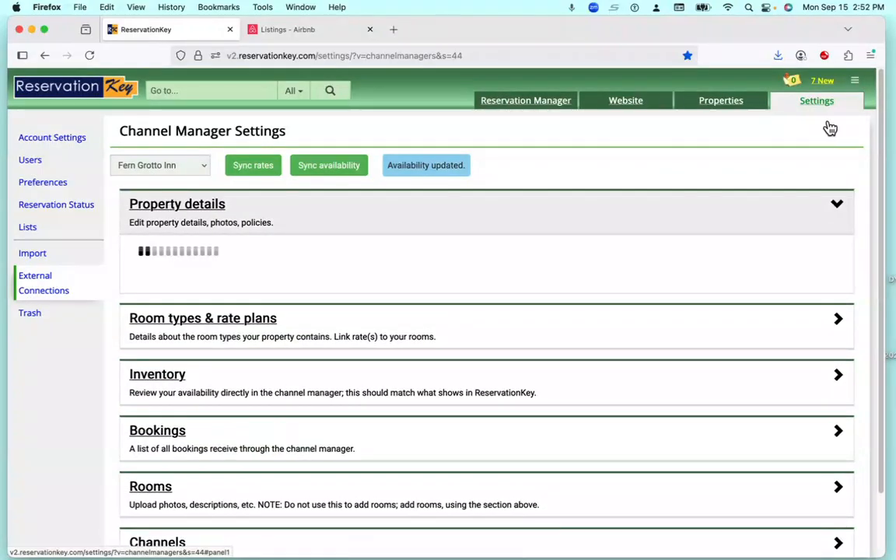
drag(881, 86, 877, 251)
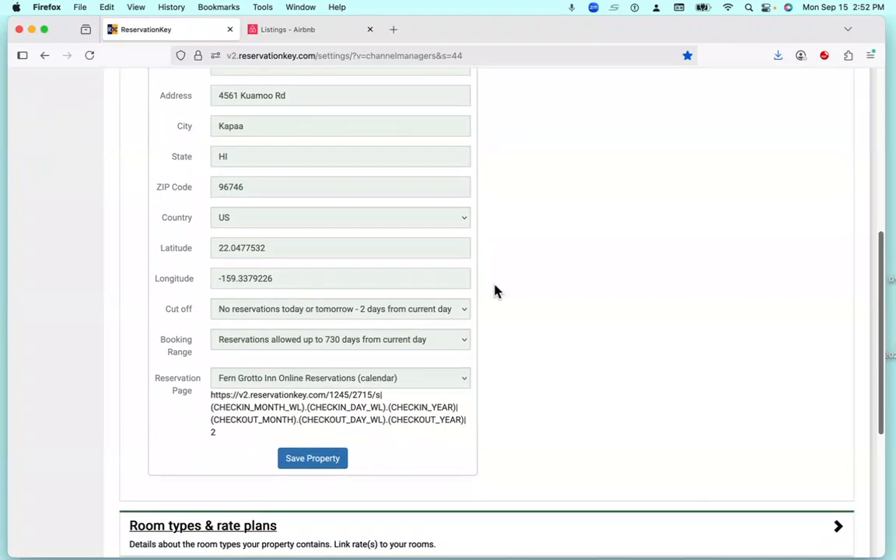
drag(192, 313, 166, 312)
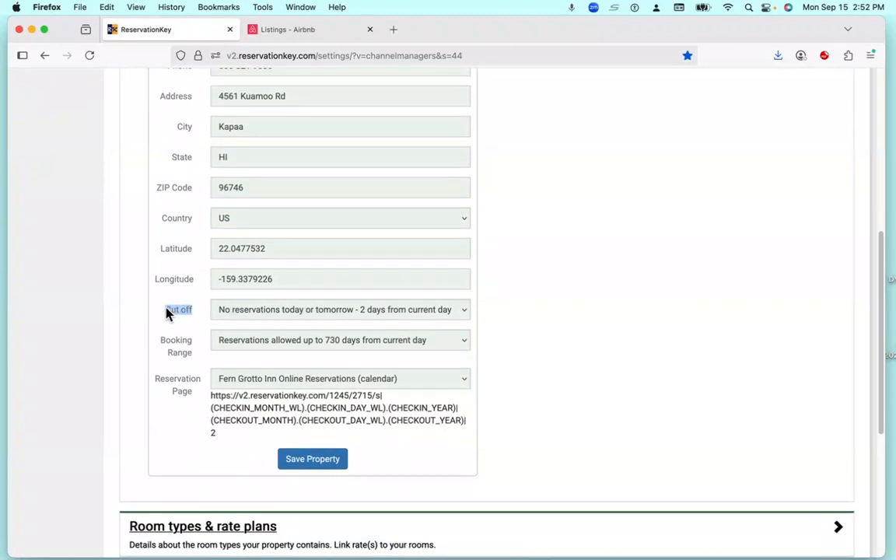
click(466, 312)
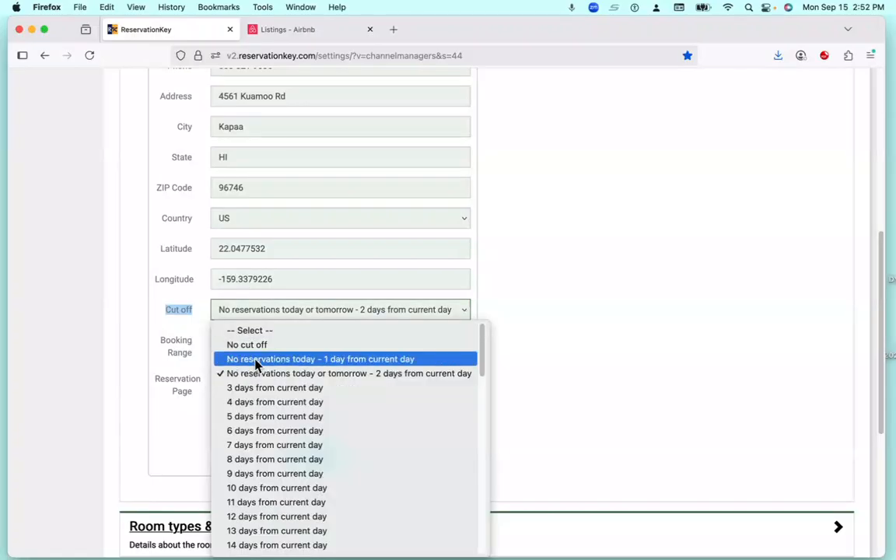
click(568, 342)
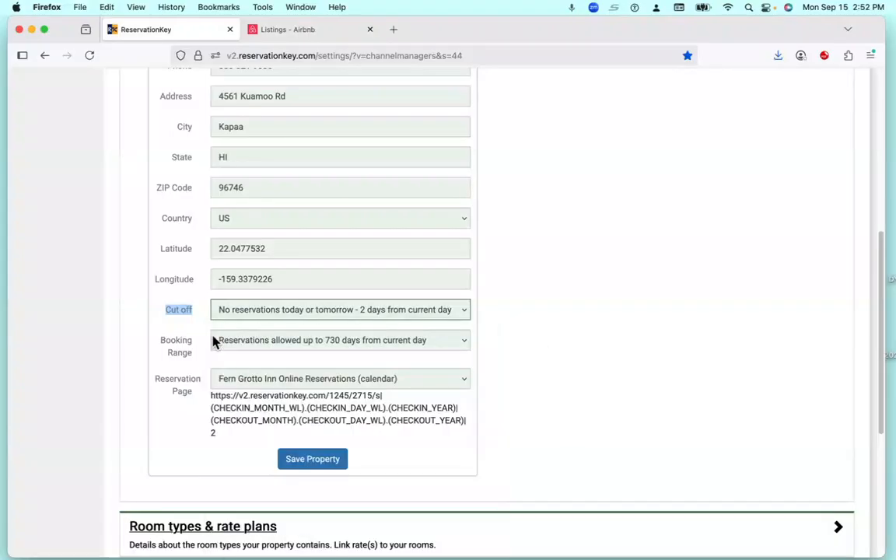
click(162, 349)
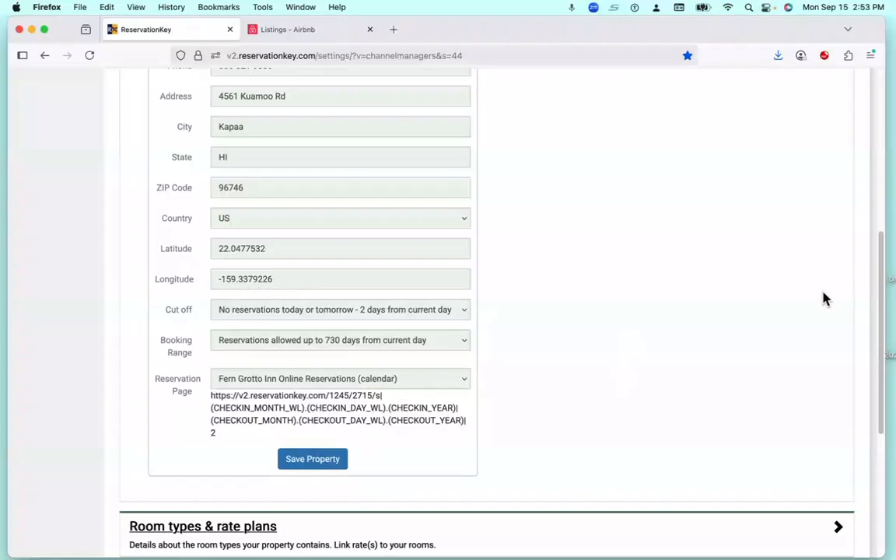
drag(881, 338, 880, 270)
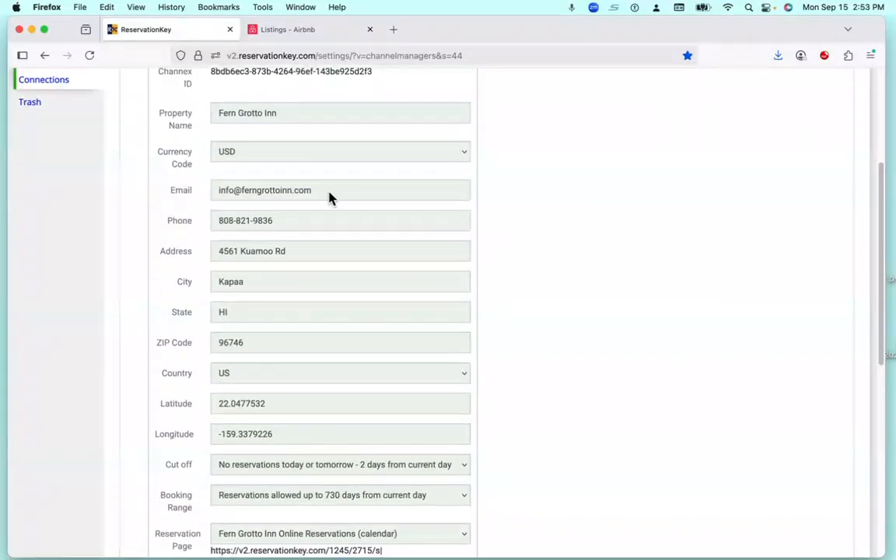
drag(881, 281, 886, 176)
click(815, 106)
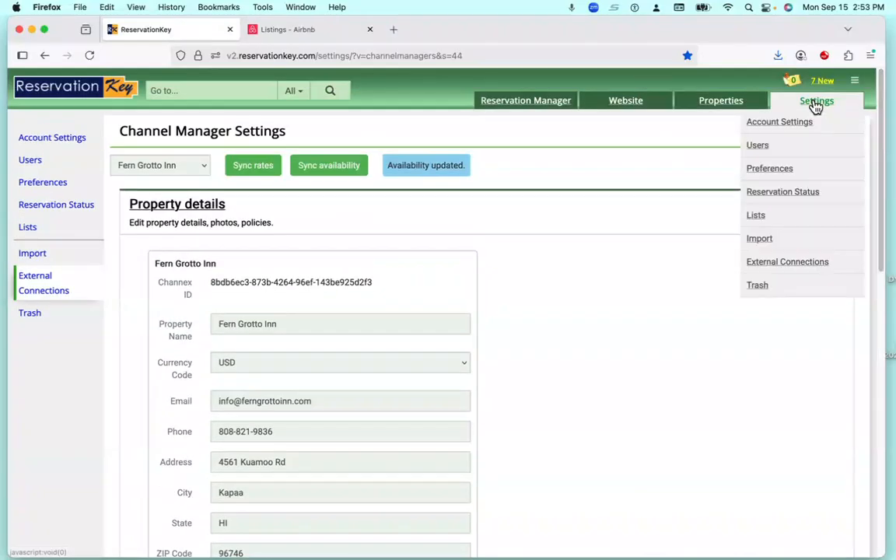
Expand the room types and rate plans section and show the options for adding a room type to the channel manager
scroll(882, 182, down, 2)
drag(882, 182, 861, 386)
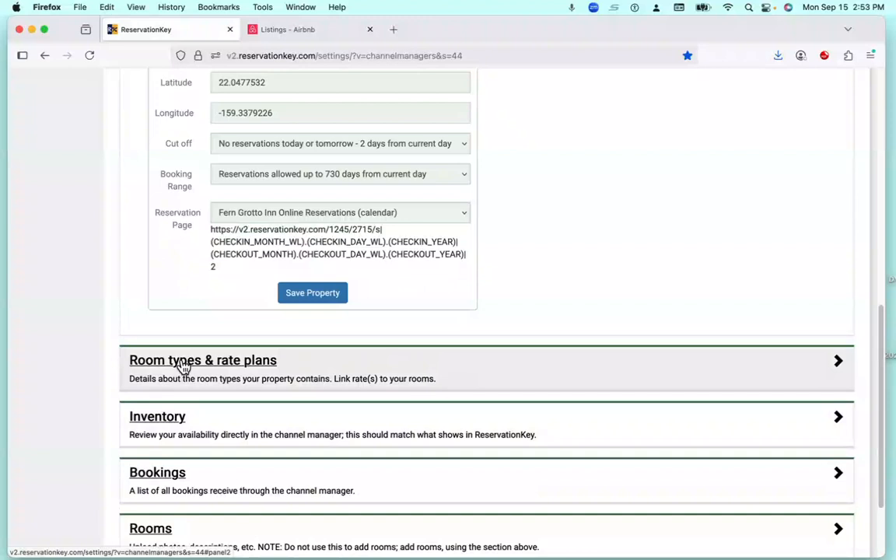
click(184, 362)
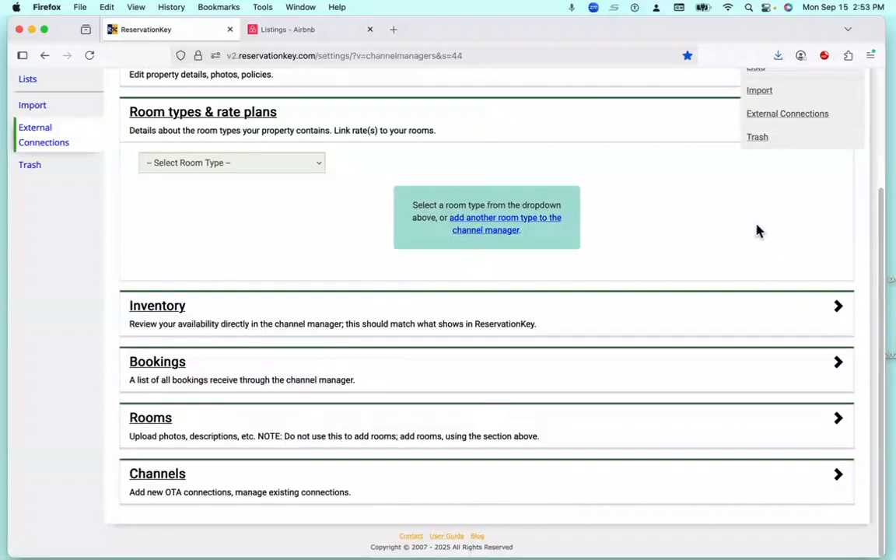
click(192, 161)
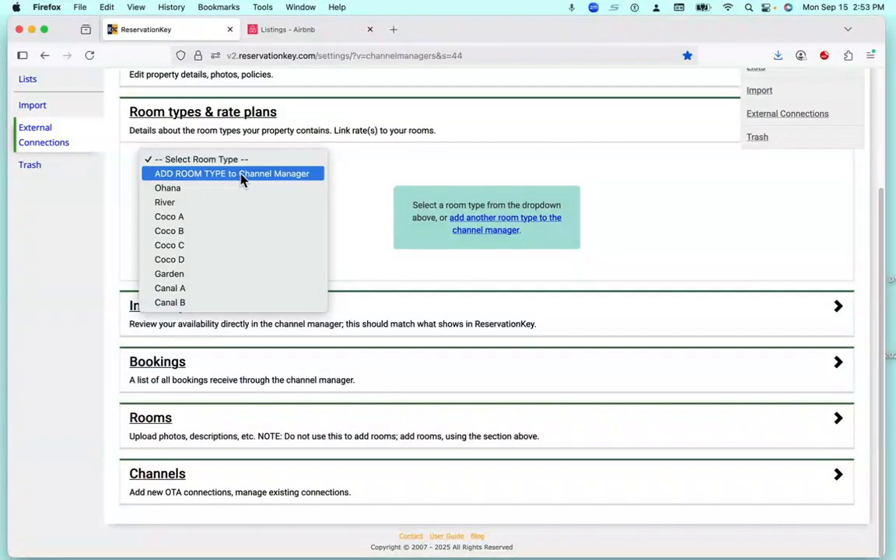
click(201, 175)
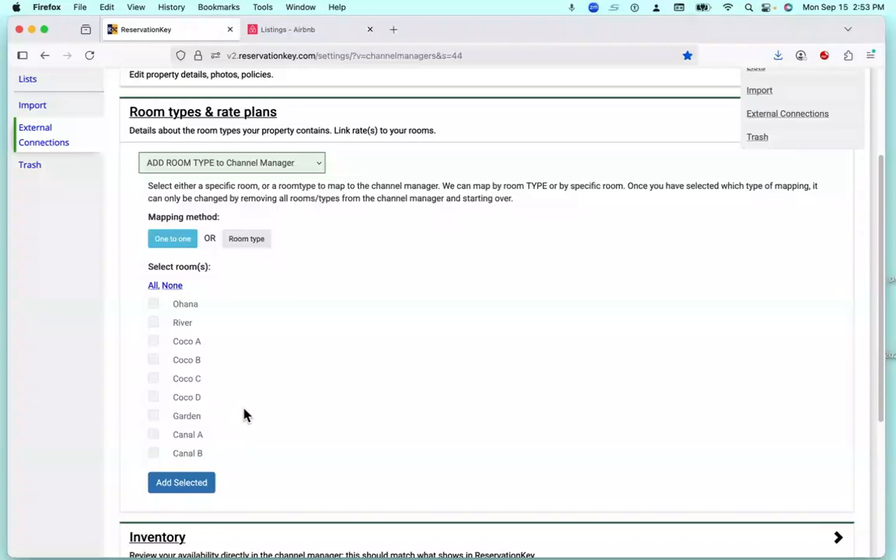
Select the Ohana room type and review its occupancy limits, auto sync setting and linked rate plans
click(294, 168)
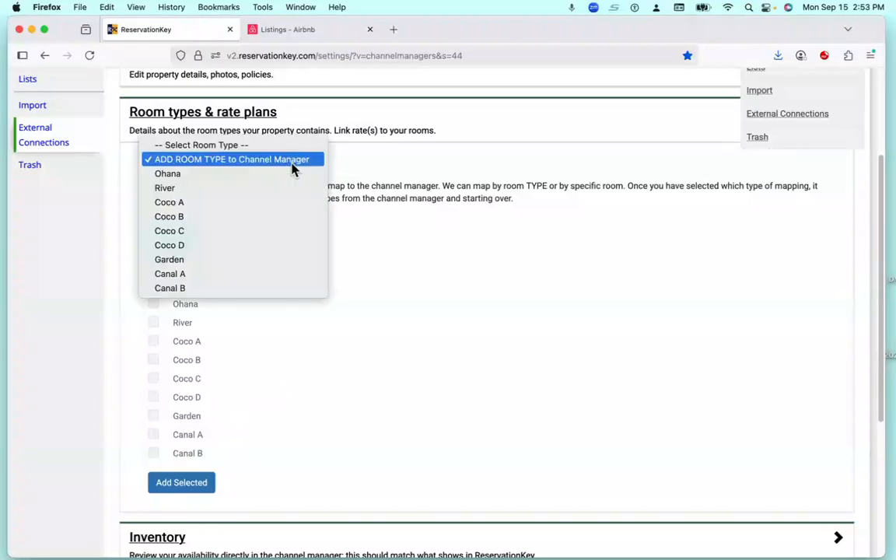
click(174, 176)
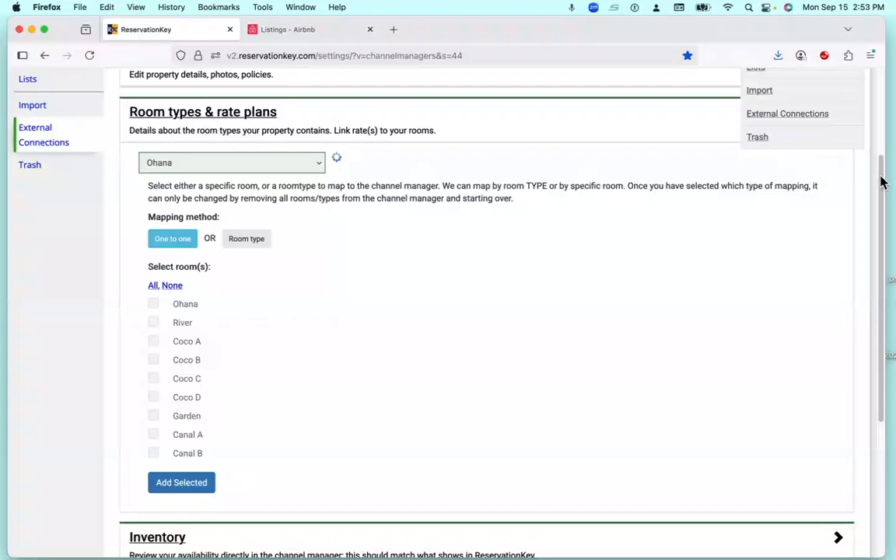
drag(884, 179, 881, 225)
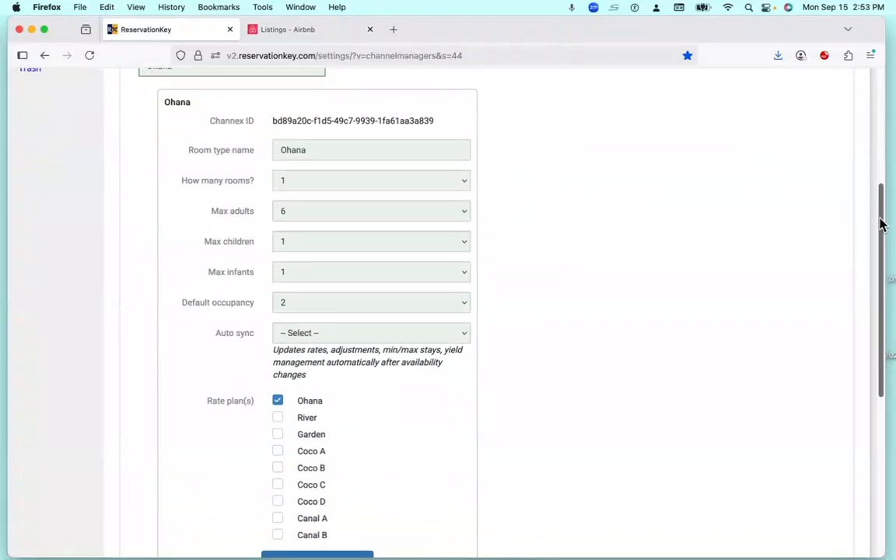
scroll(877, 340, down, 3)
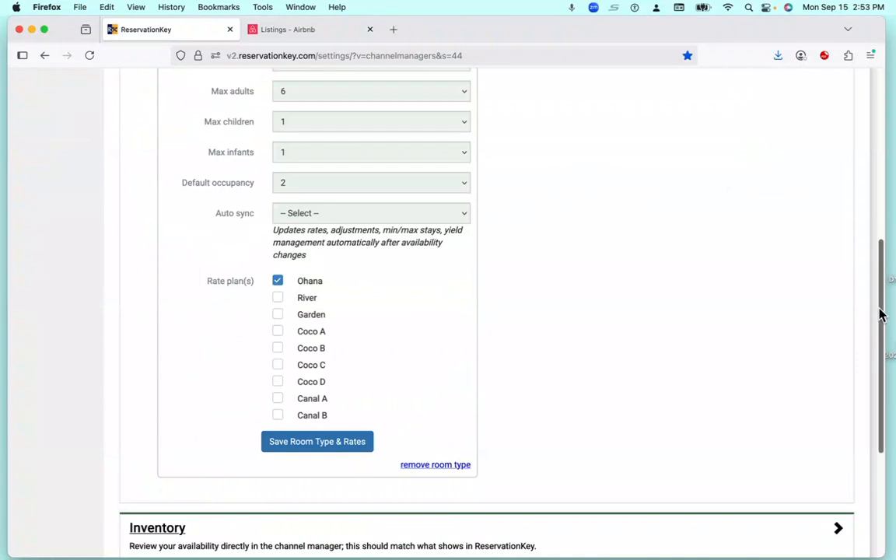
scroll(881, 314, down, 5)
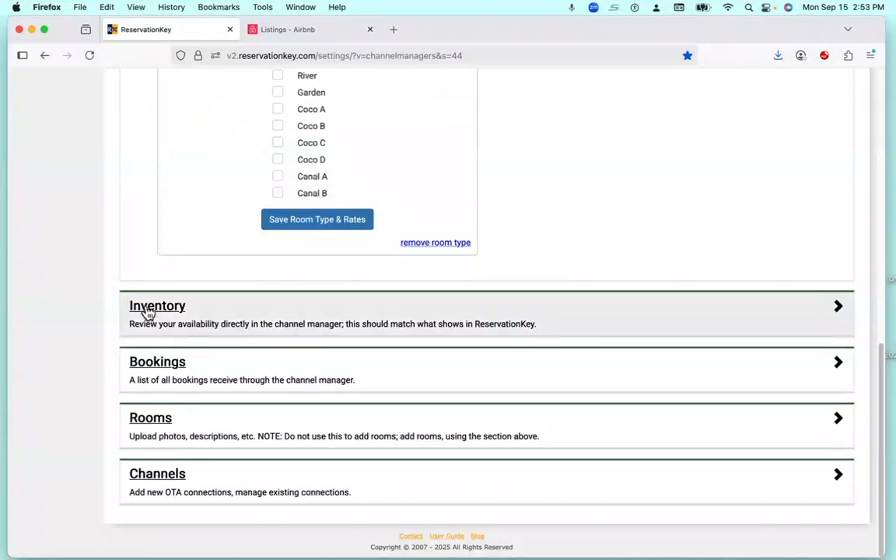
Display the channel manager's inventory grid and expand the channel rates linked to Canal A's two-person rate
click(148, 309)
scroll(884, 101, up, 10)
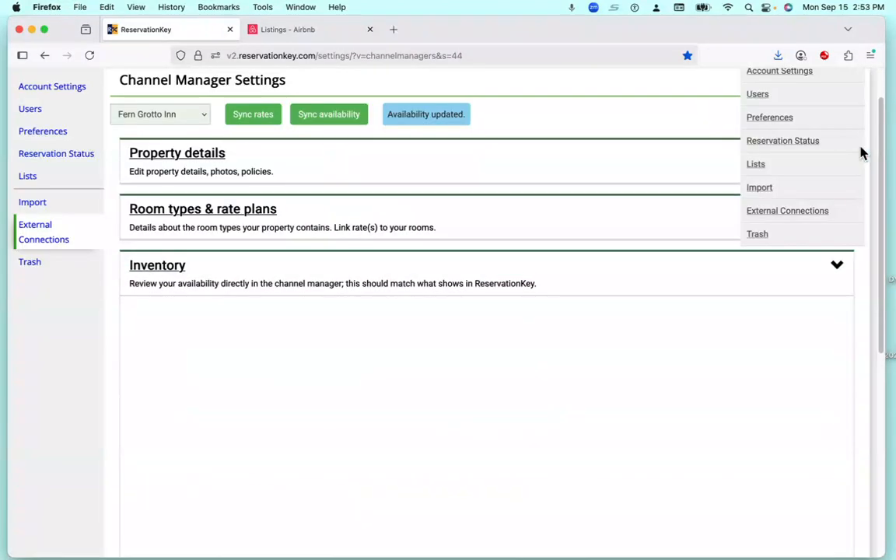
scroll(881, 326, up, 3)
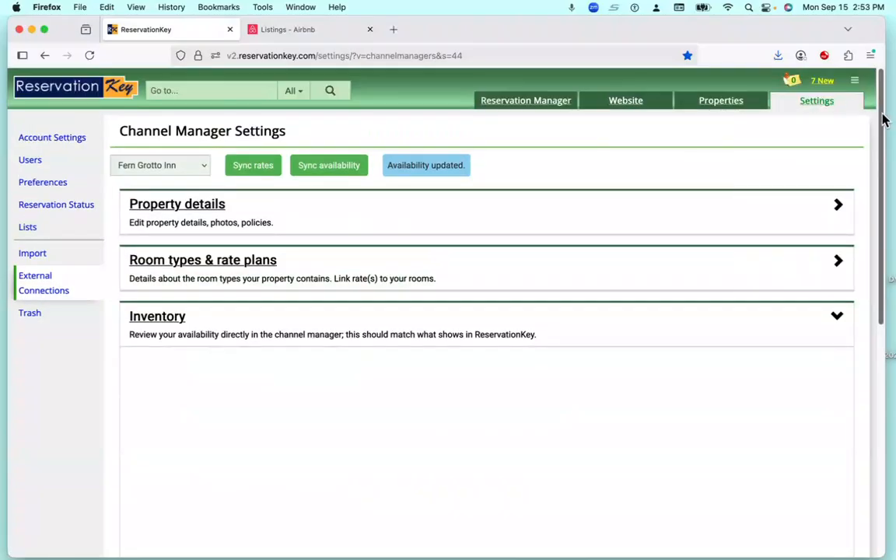
scroll(884, 160, down, 2)
scroll(884, 160, down, 5)
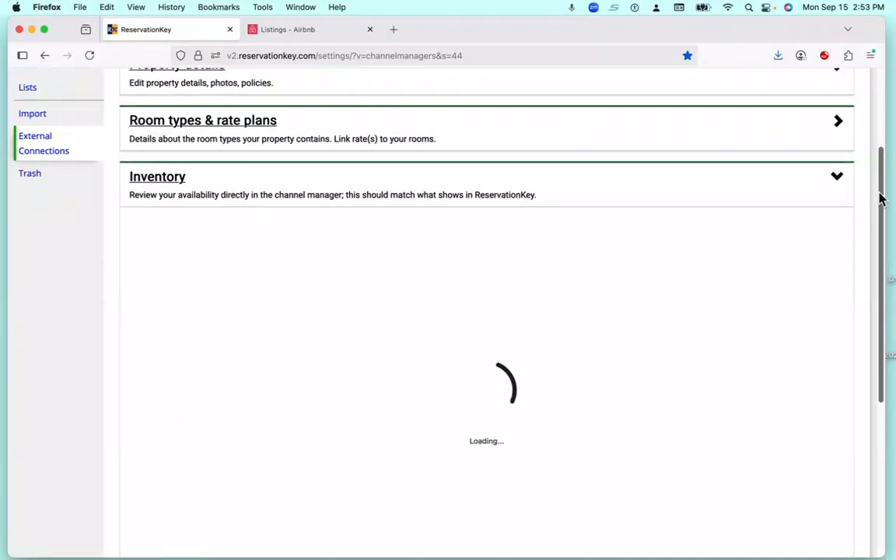
scroll(881, 206, down, 1)
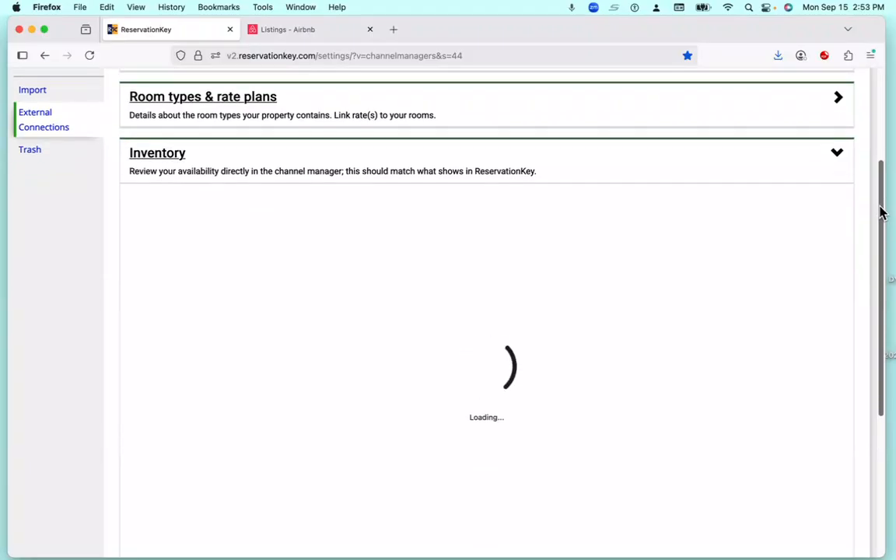
scroll(881, 210, down, 1)
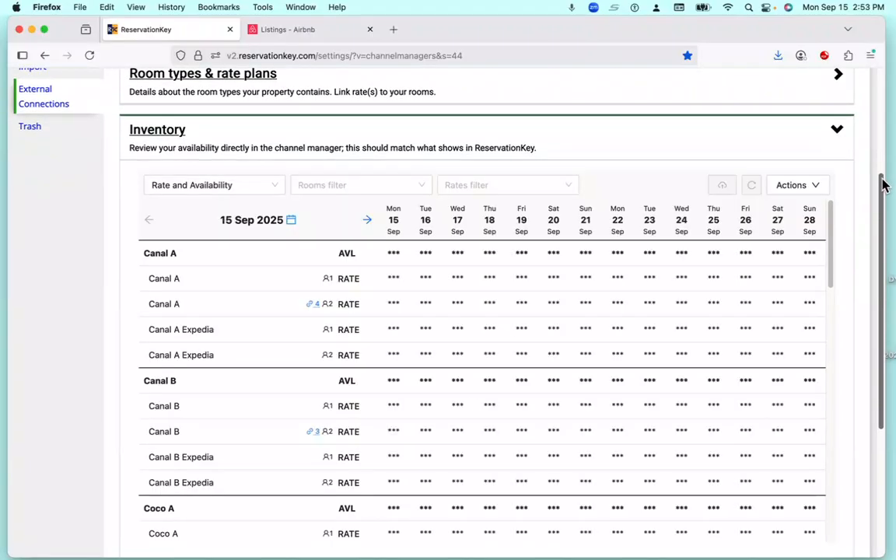
drag(881, 182, 879, 226)
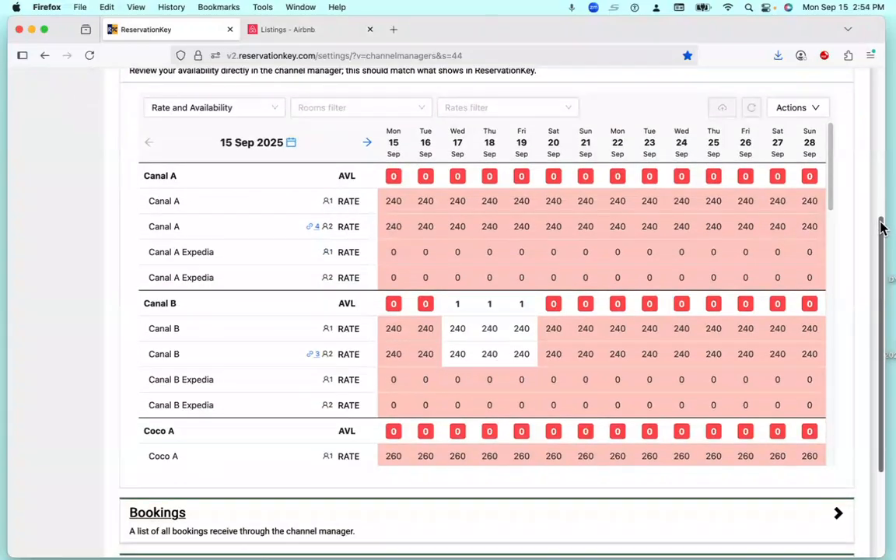
click(320, 228)
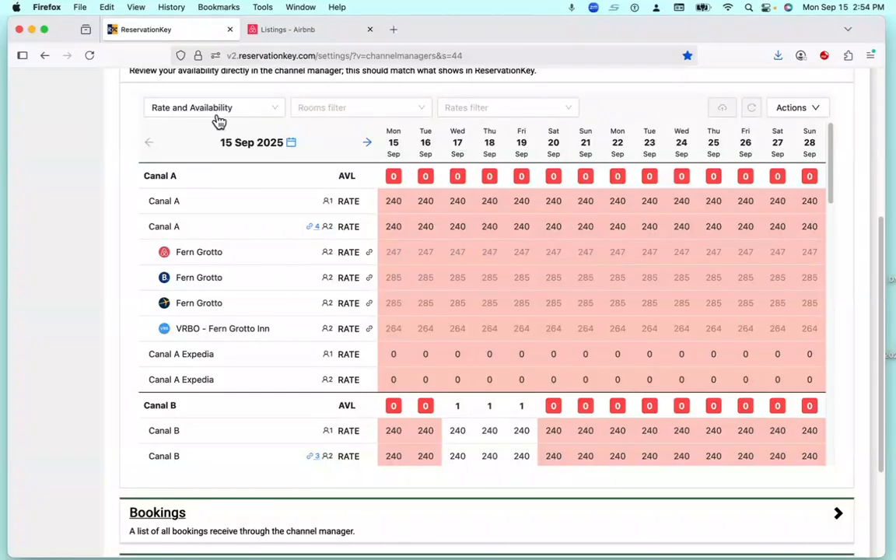
Add the Min Stay Arrival restriction to the inventory grid and check the values for the rooms down to Coco A
click(266, 110)
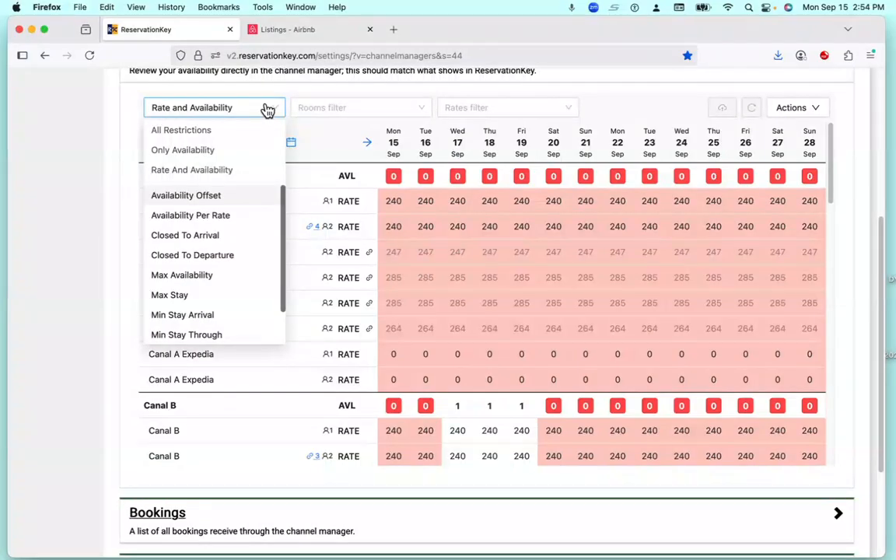
click(180, 321)
click(320, 144)
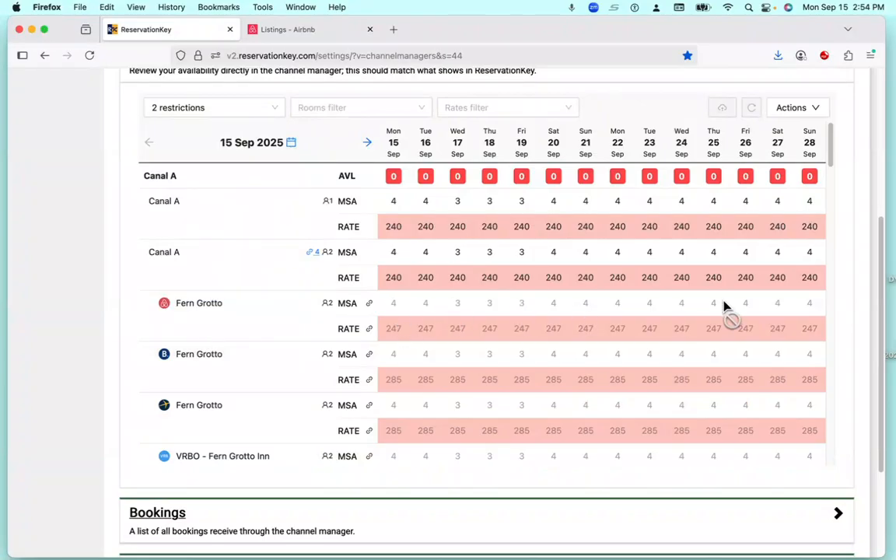
drag(832, 159, 829, 246)
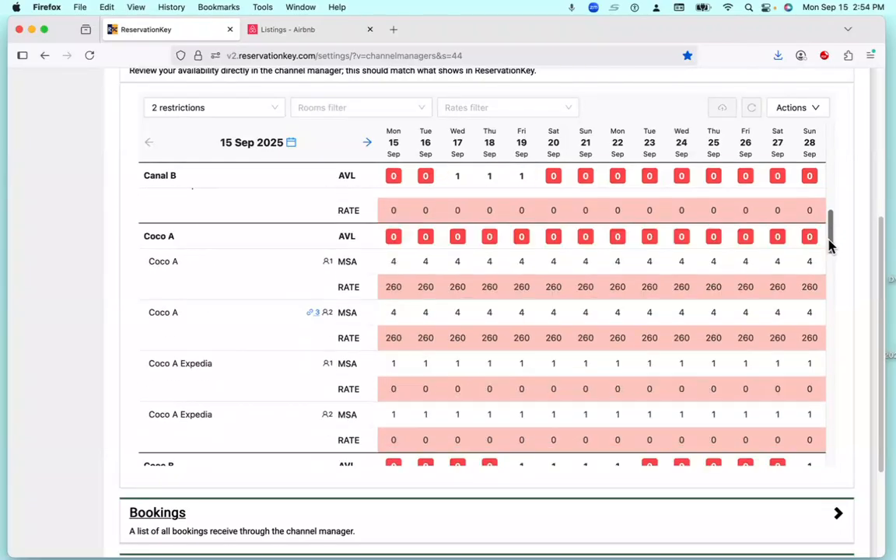
Display all restrictions in the inventory grid and review the rows shown for Canal A
click(236, 112)
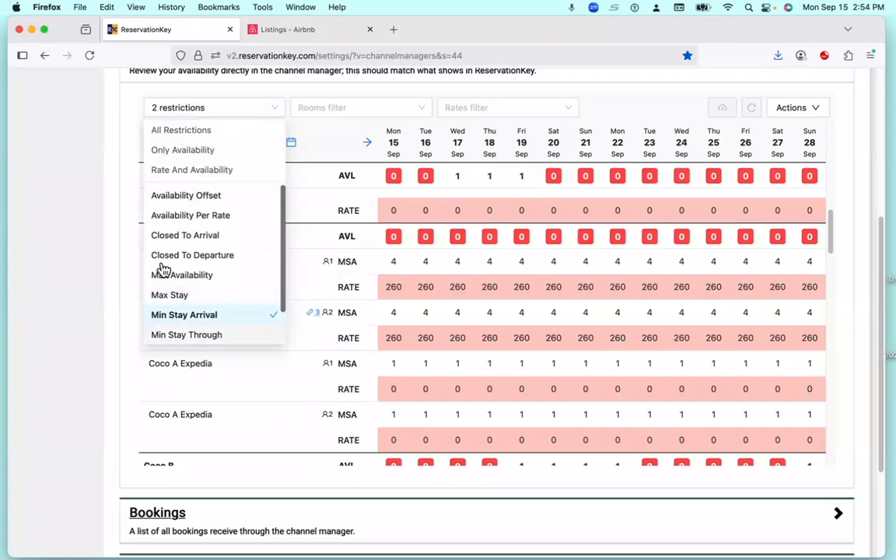
scroll(284, 249, down, 2)
drag(284, 265, 288, 159)
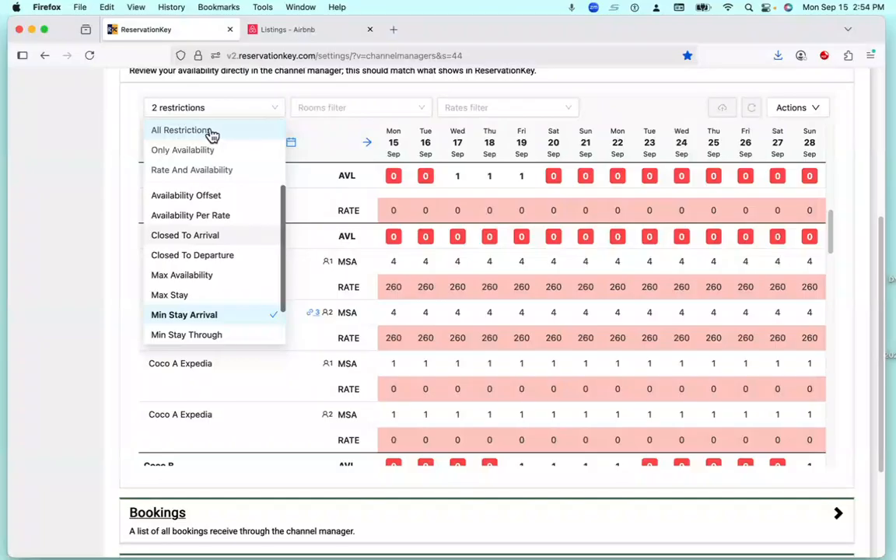
click(185, 134)
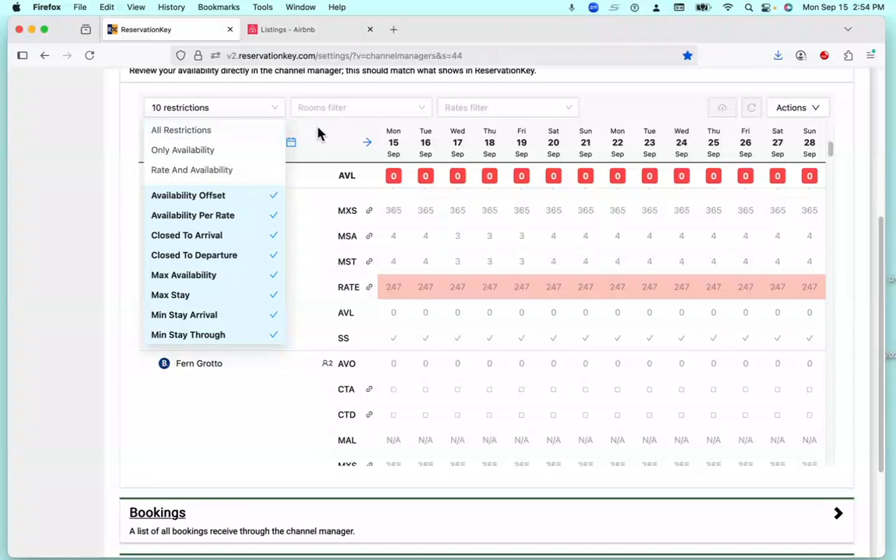
click(881, 228)
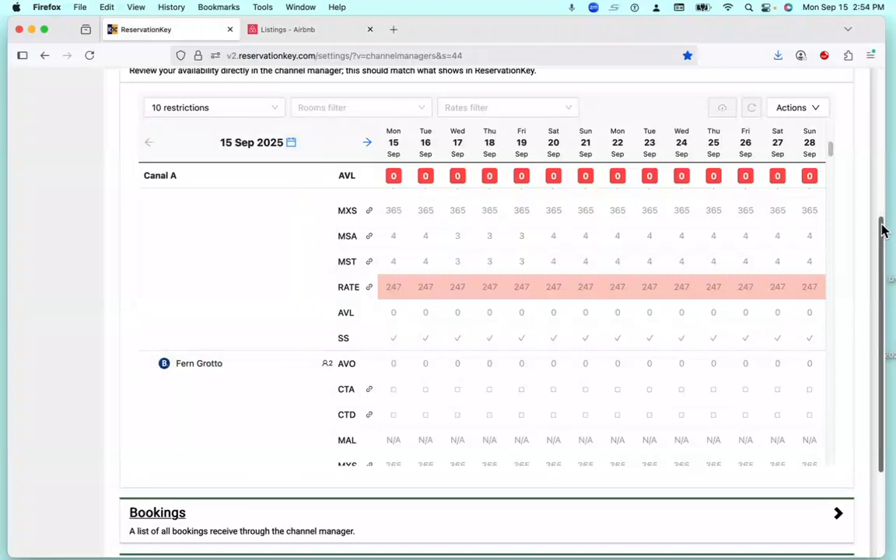
drag(880, 233, 885, 260)
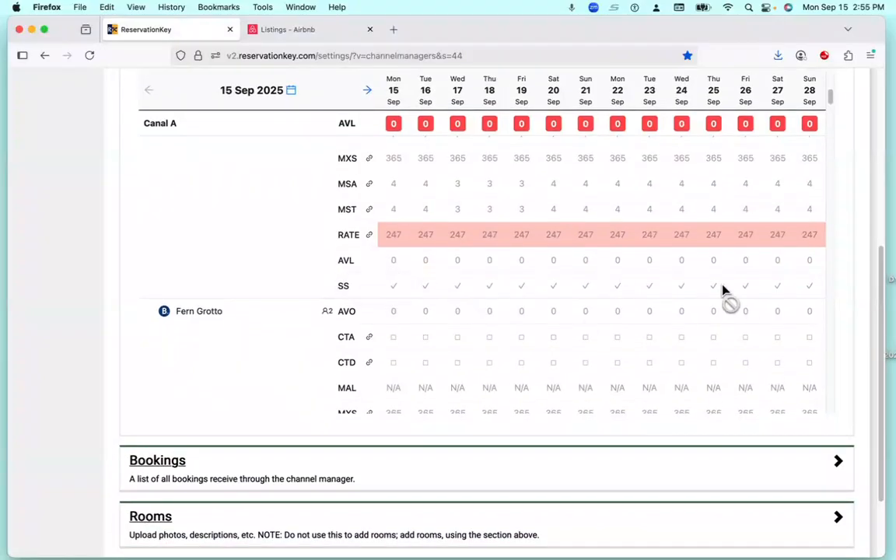
drag(881, 304, 869, 211)
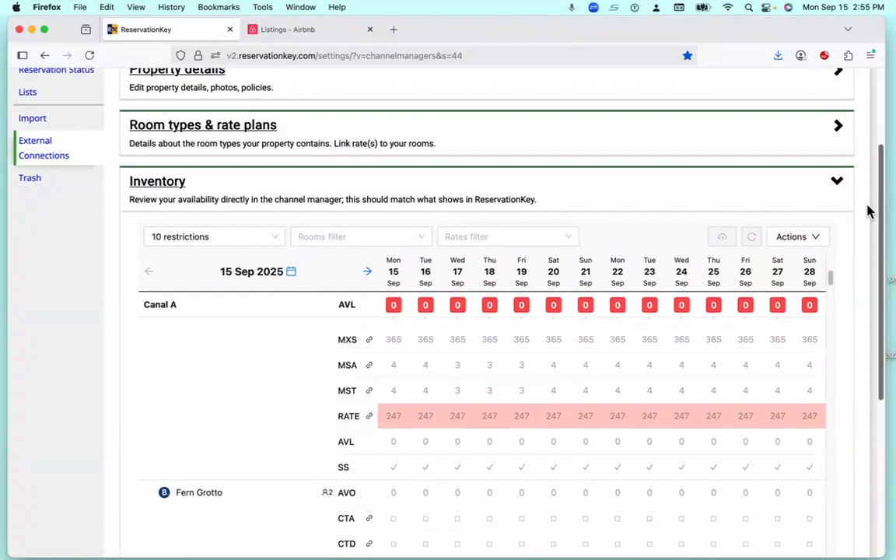
Open the inventory's Bulk Update form and view the calendar for choosing the affected dates
click(816, 237)
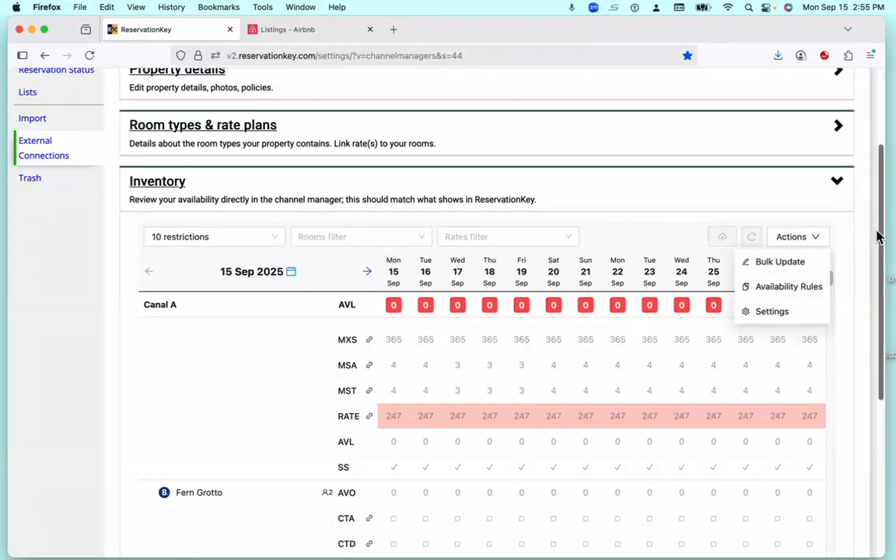
drag(881, 254, 880, 290)
click(816, 152)
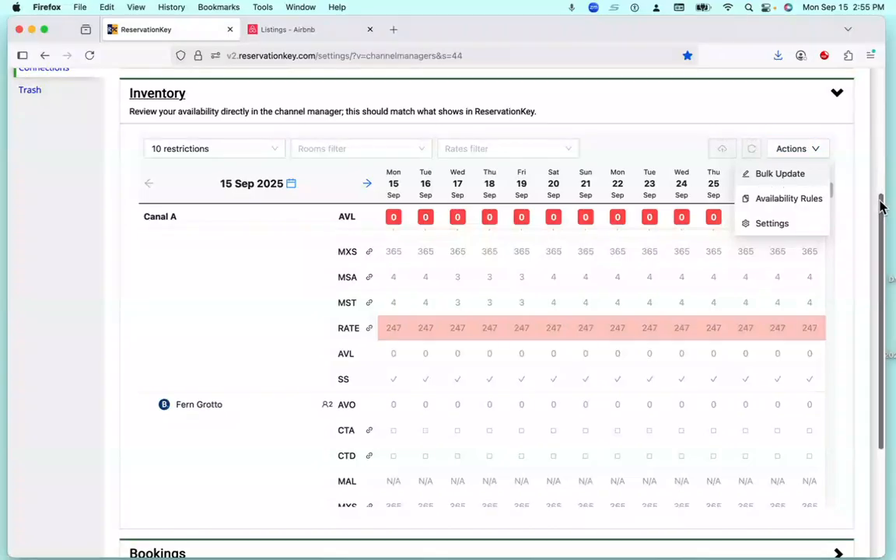
click(780, 174)
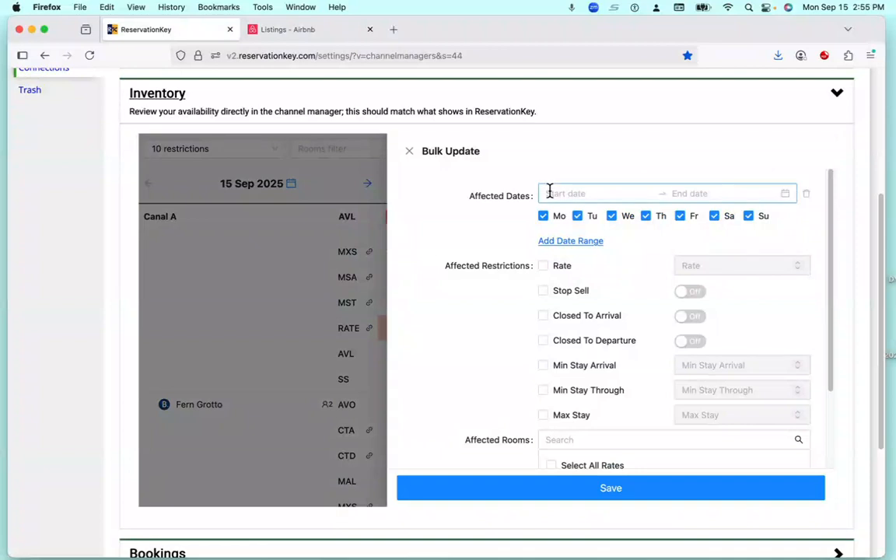
click(716, 192)
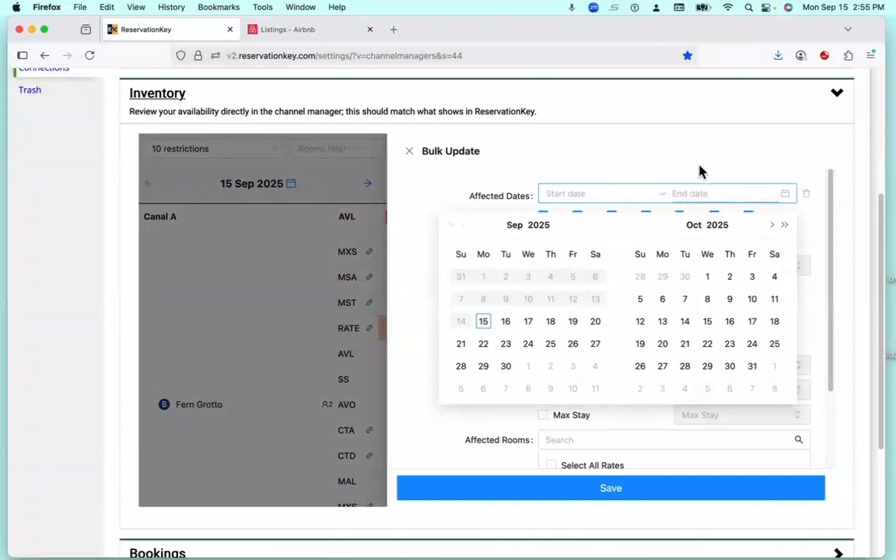
click(410, 418)
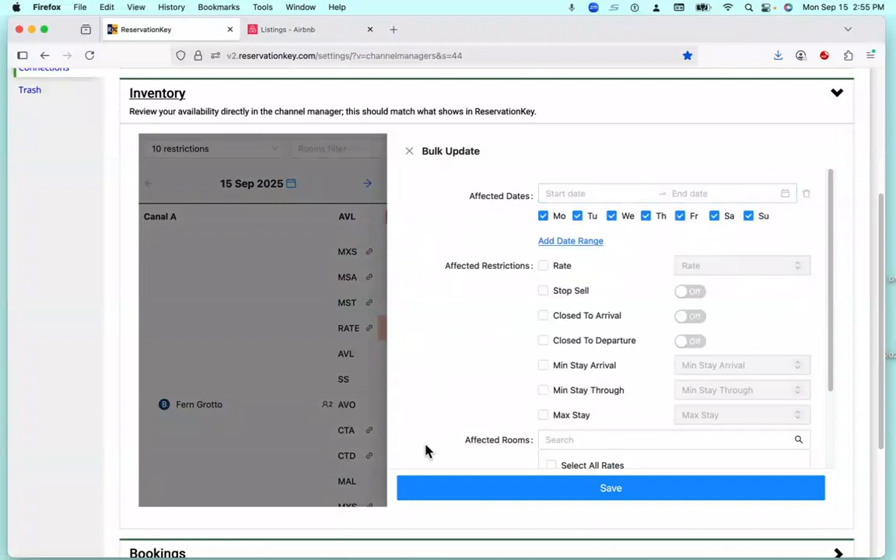
Include the Stop Sell restriction in the bulk update, switch it on and view the affected rooms list
click(543, 291)
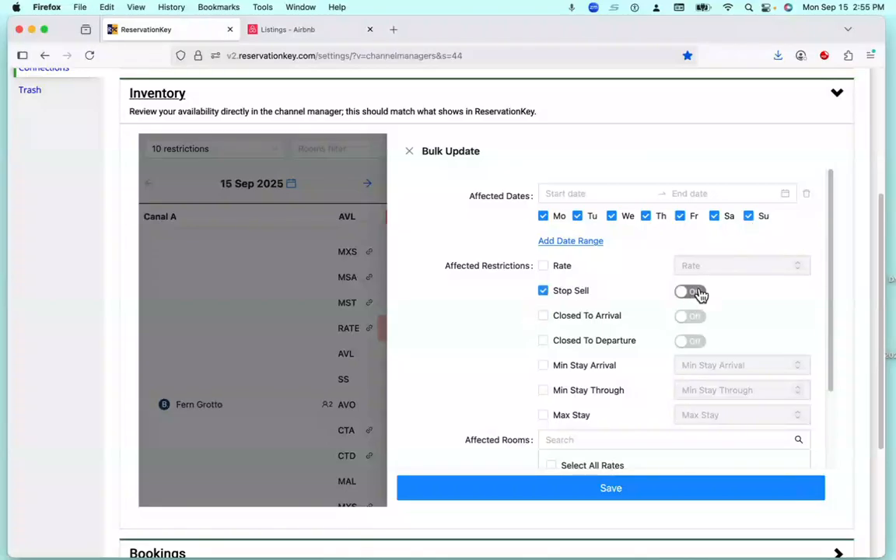
click(693, 294)
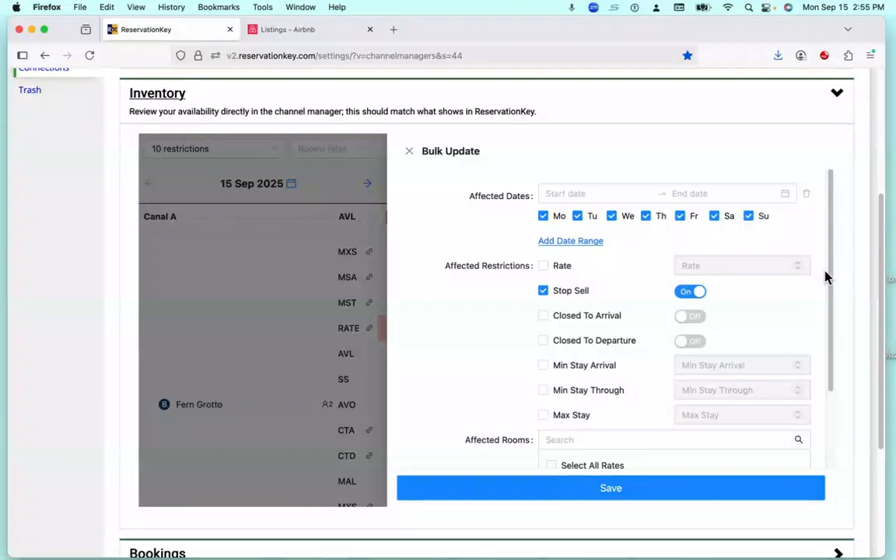
drag(830, 274, 832, 408)
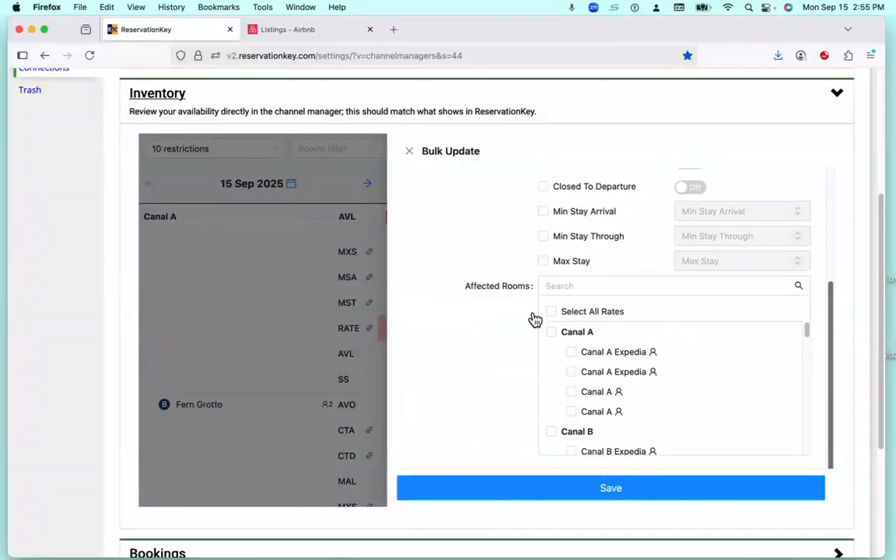
Switch the Stop Sell value off in the bulk update, then save and close the form
drag(832, 427, 832, 246)
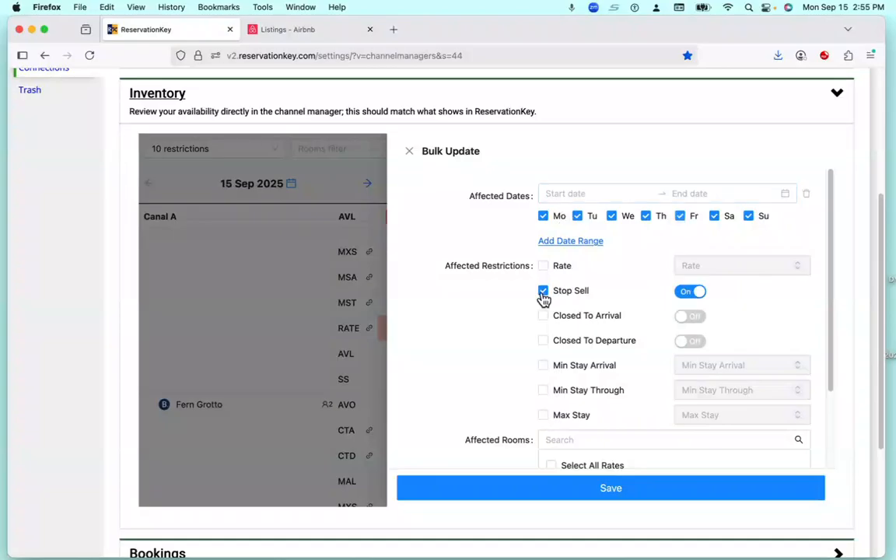
click(685, 295)
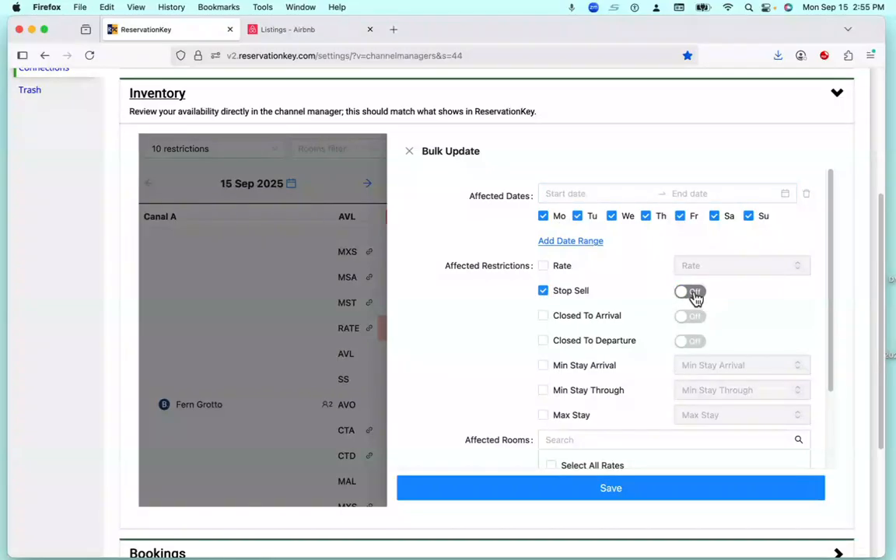
drag(829, 260, 829, 361)
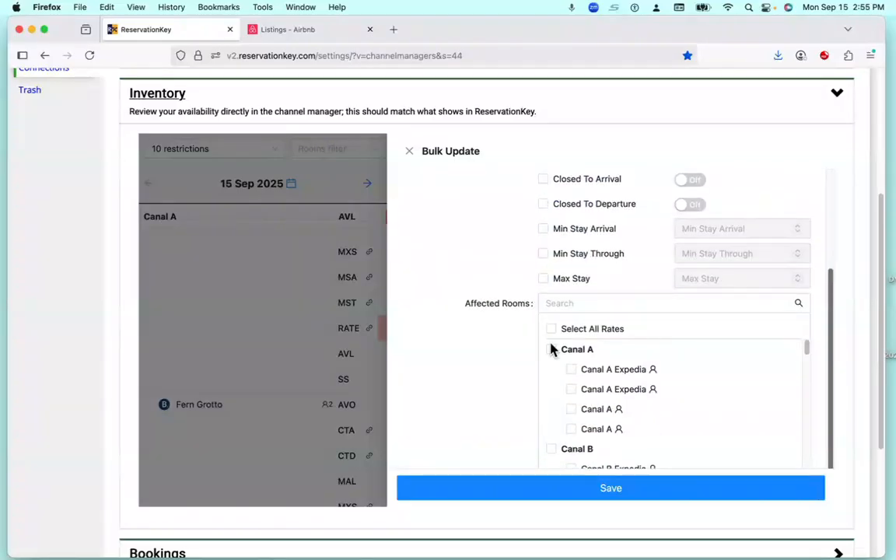
click(614, 491)
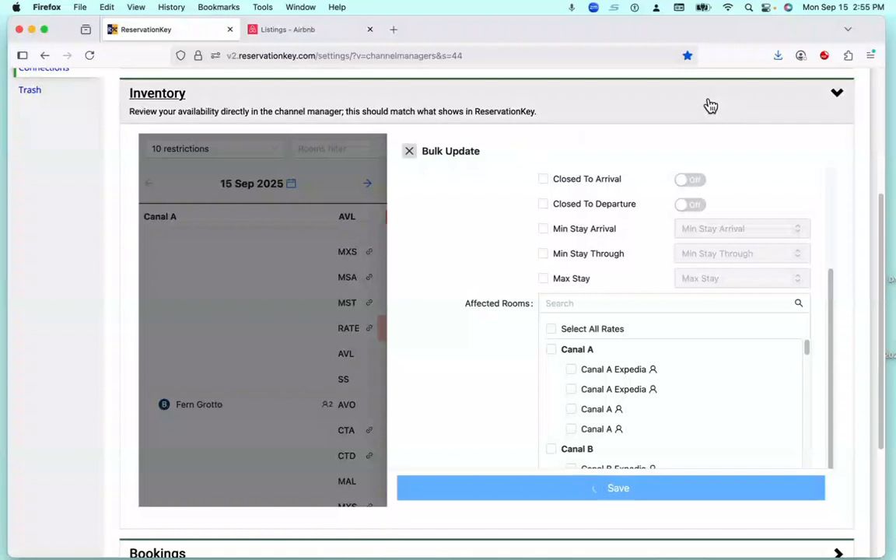
click(409, 151)
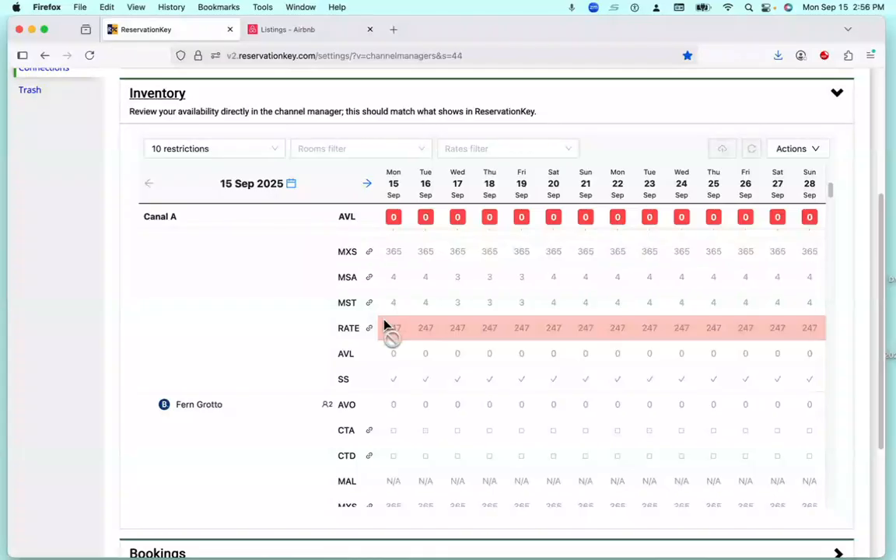
Limit the inventory grid to the Rate and Availability preset
click(270, 155)
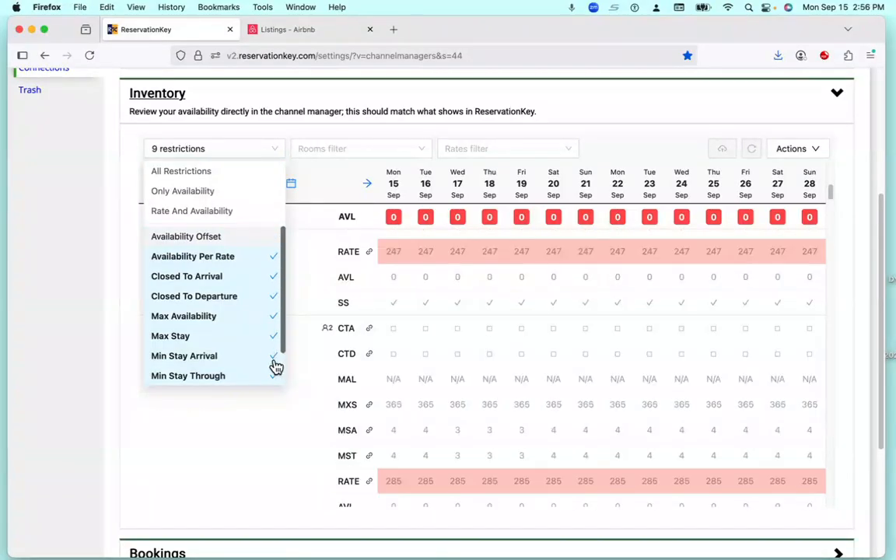
click(274, 280)
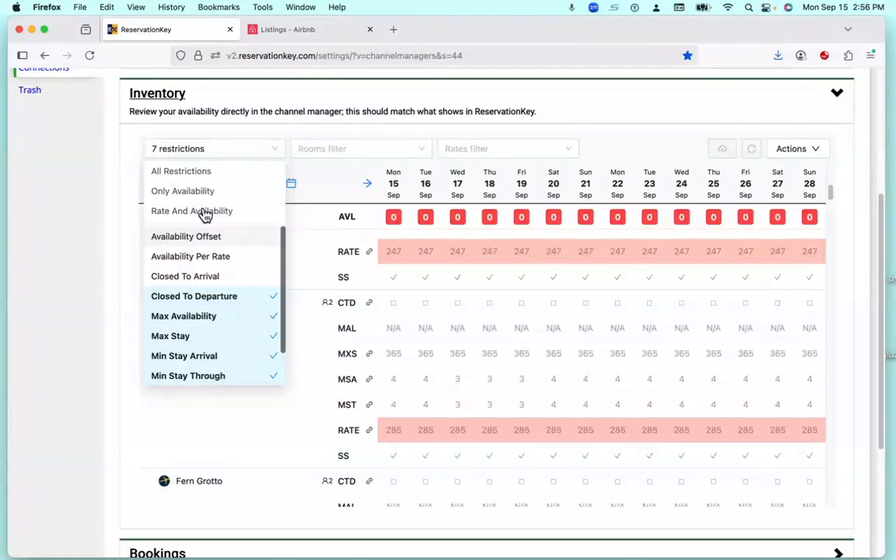
click(204, 212)
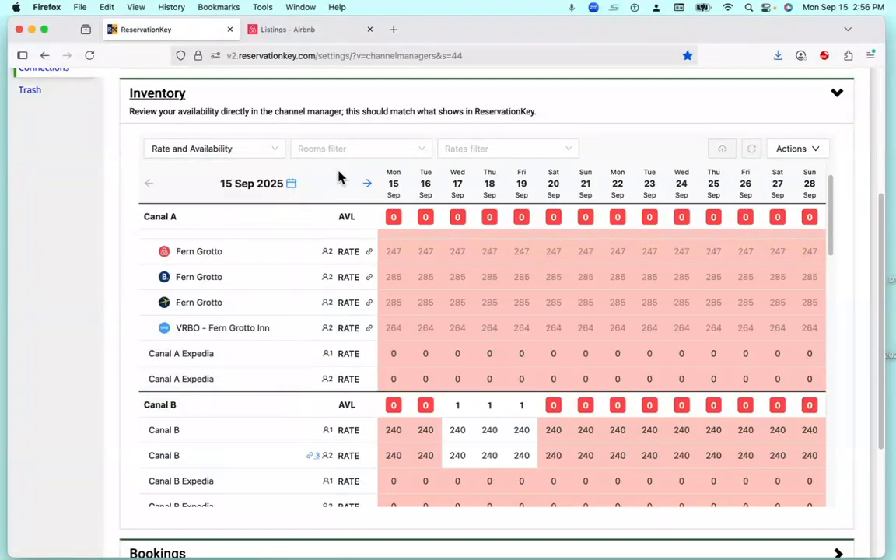
View the one-person rate override for Canal B on 2025-09-17, close it unchanged and review the rates of the remaining rooms
click(459, 435)
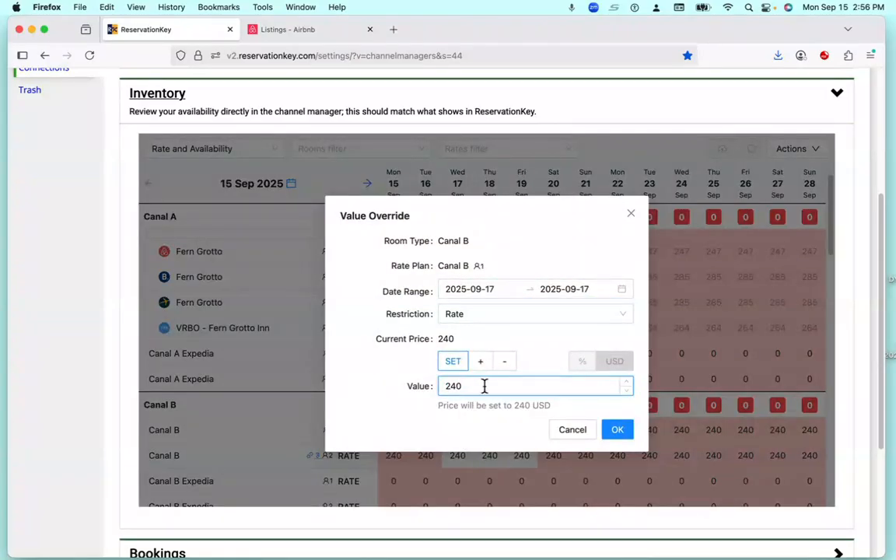
click(632, 216)
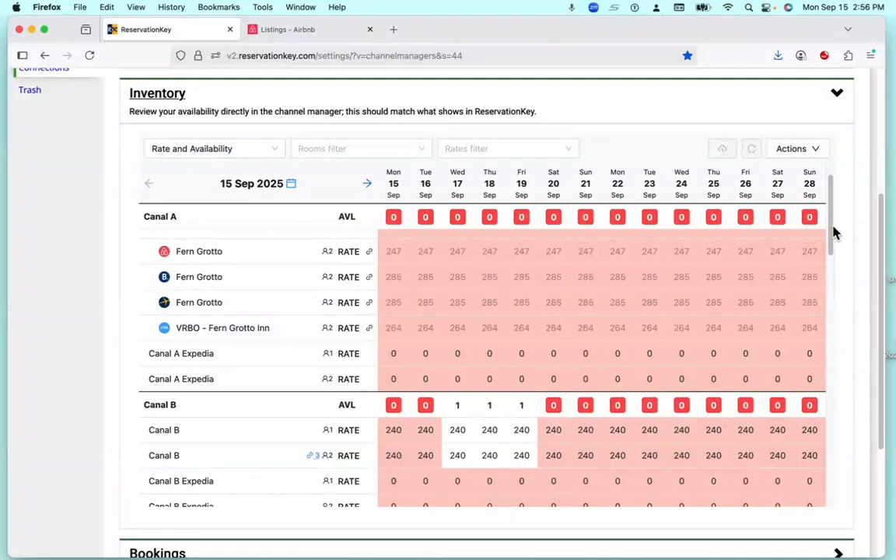
drag(830, 236, 831, 271)
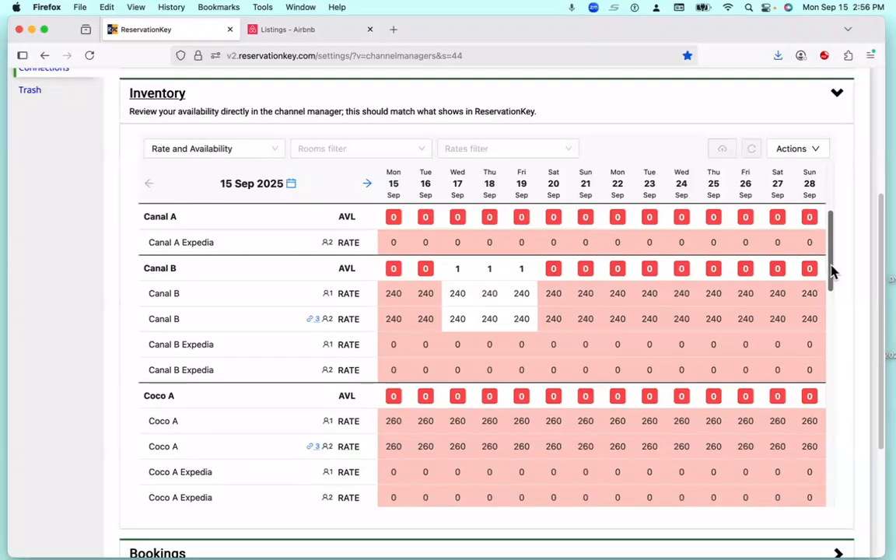
drag(830, 272, 827, 388)
Expand the Bookings section and display the list of bookings received through the channel manager
scroll(882, 276, down, 5)
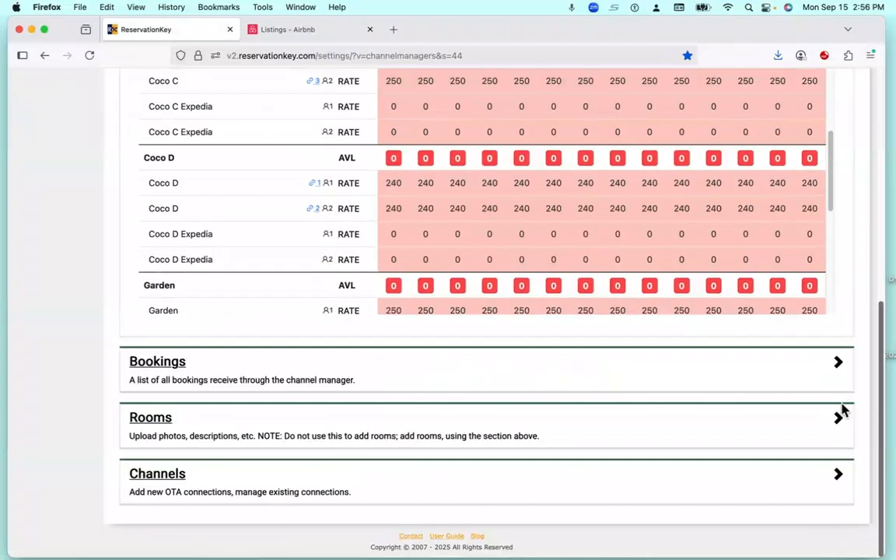
click(158, 362)
drag(881, 105, 880, 225)
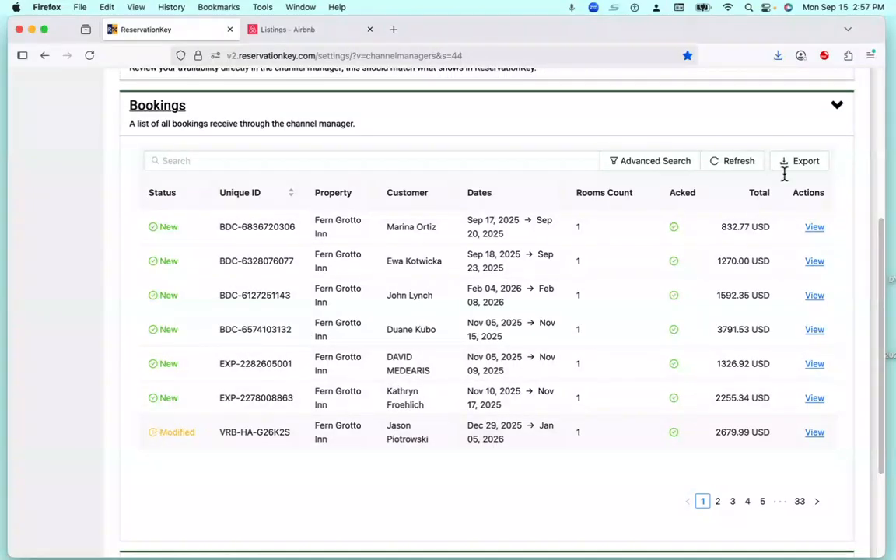
Review the first listed booking's information and revisions, then close its details
click(814, 227)
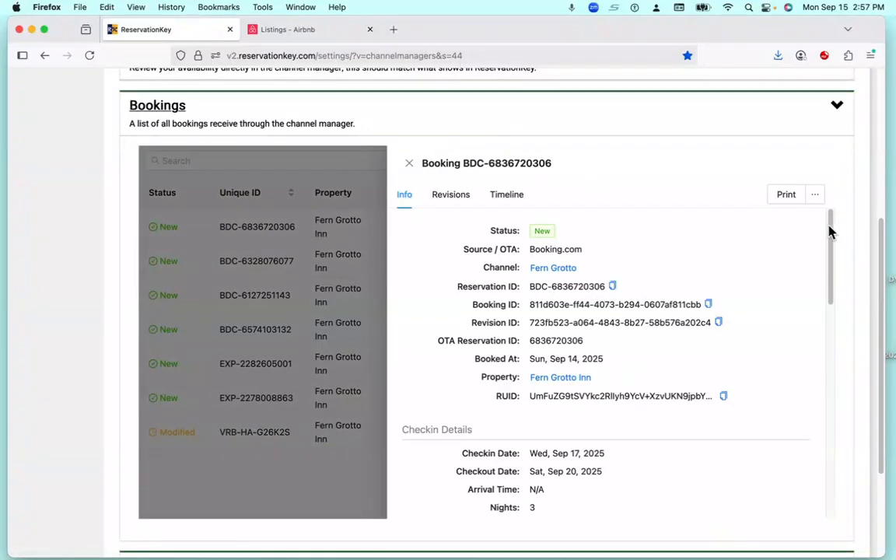
drag(828, 261, 825, 475)
drag(832, 512, 836, 251)
click(442, 199)
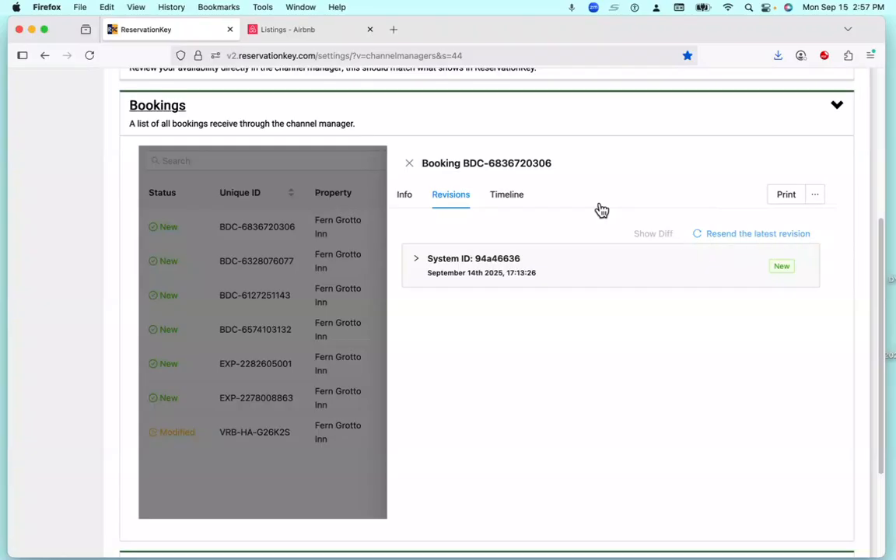
click(410, 165)
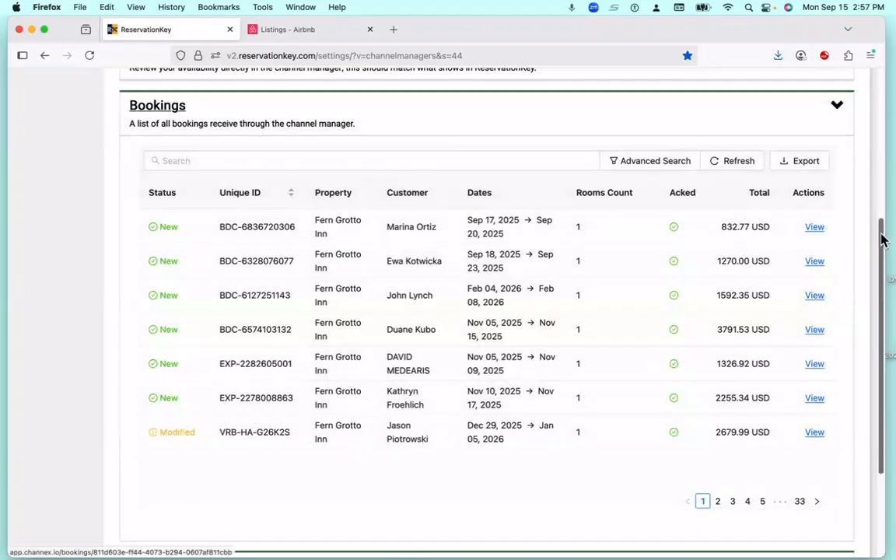
Expand the Channels section and display the list of existing OTA connections
drag(880, 237, 880, 345)
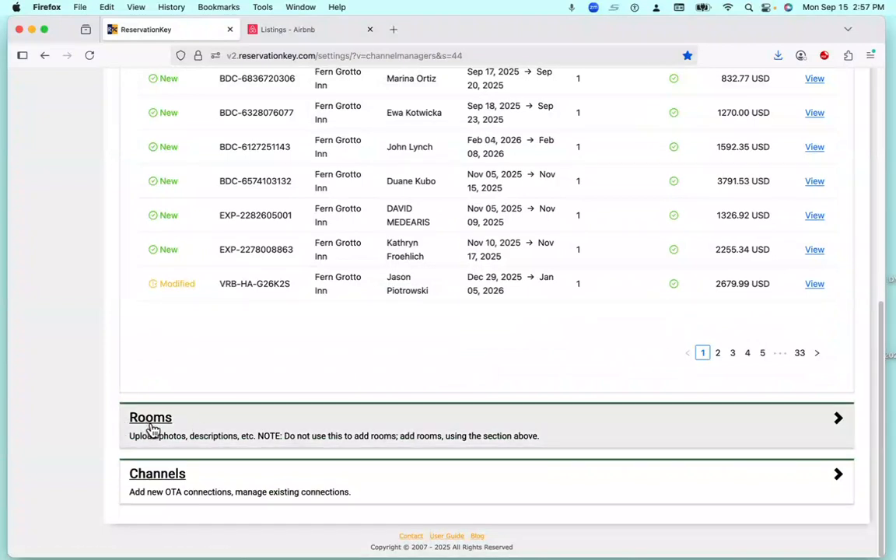
click(157, 476)
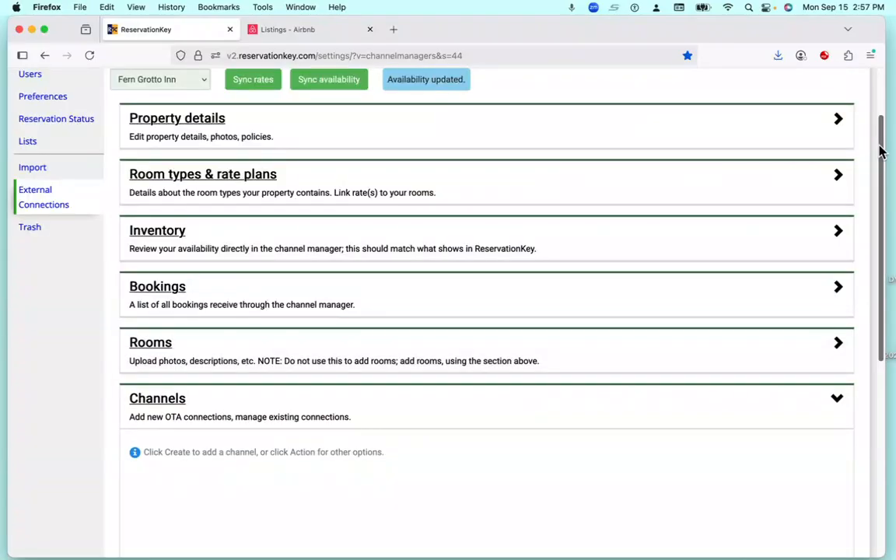
drag(881, 144, 879, 315)
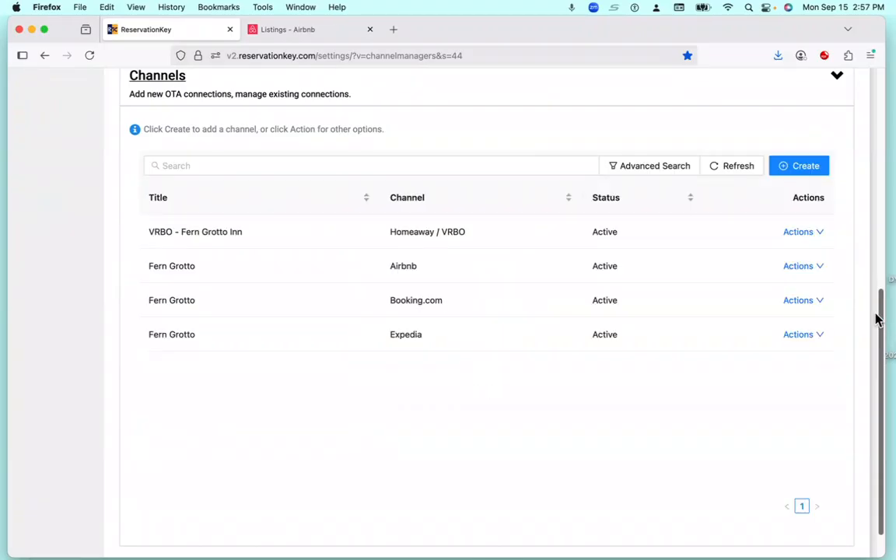
Start creating a channel to view the available channel choices, then close the form without creating one
click(808, 168)
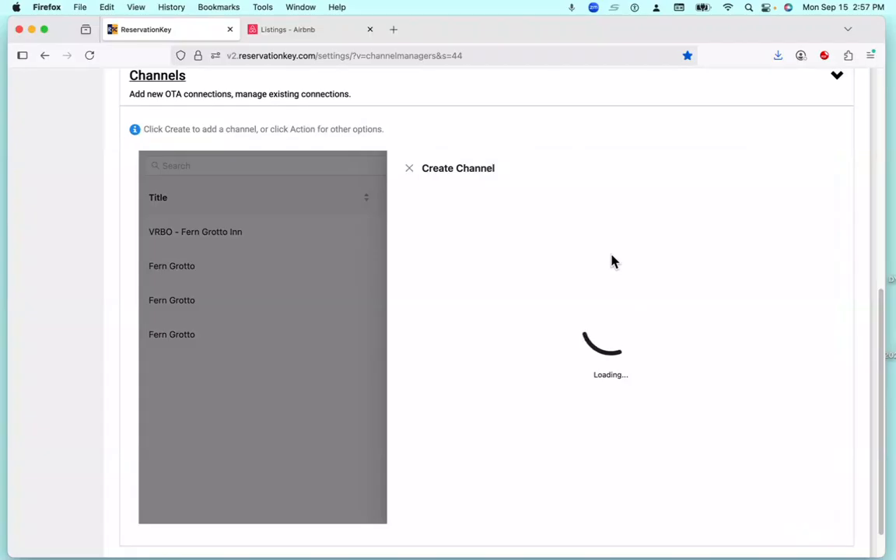
click(584, 240)
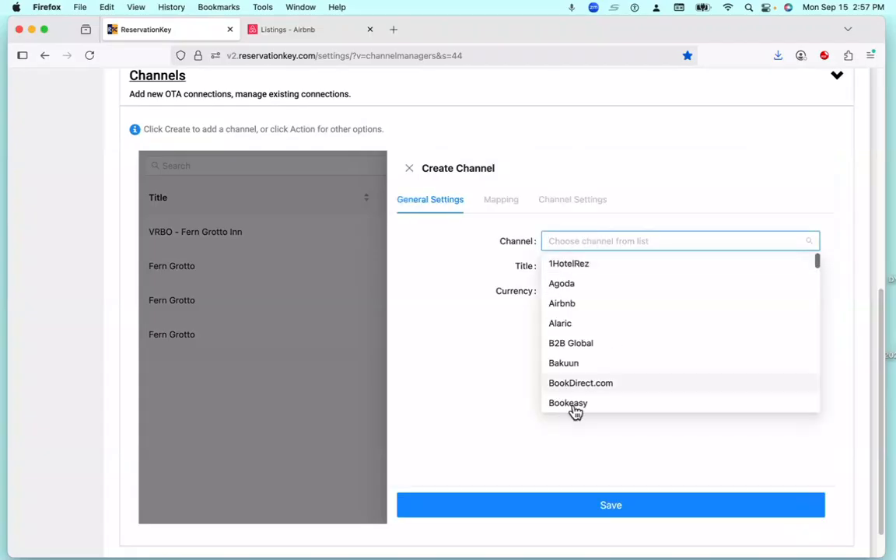
click(409, 168)
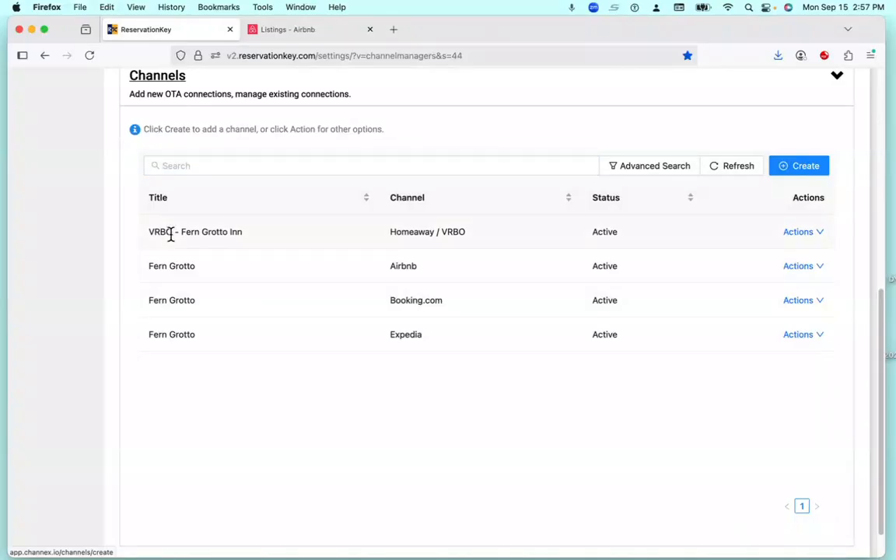
Open the Fern Grotto Airbnb channel for editing and review its listing-to-room mapping
click(821, 268)
click(741, 289)
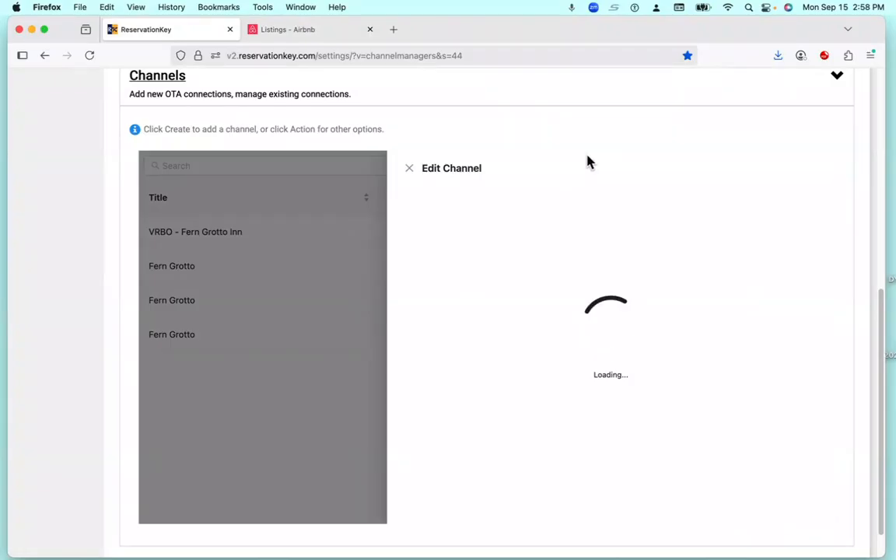
click(488, 202)
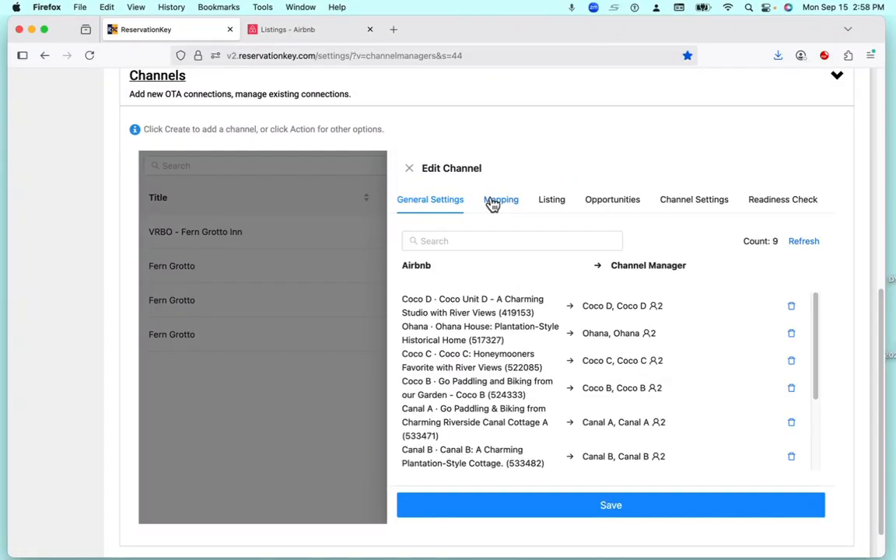
Review the Airbnb channel's derived rate logic options and general settings, then close the channel without saving
click(704, 204)
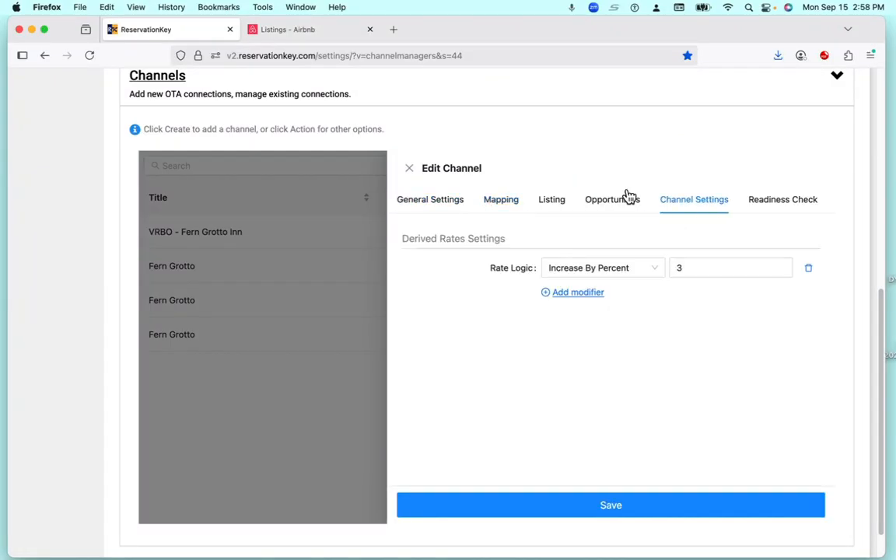
click(655, 268)
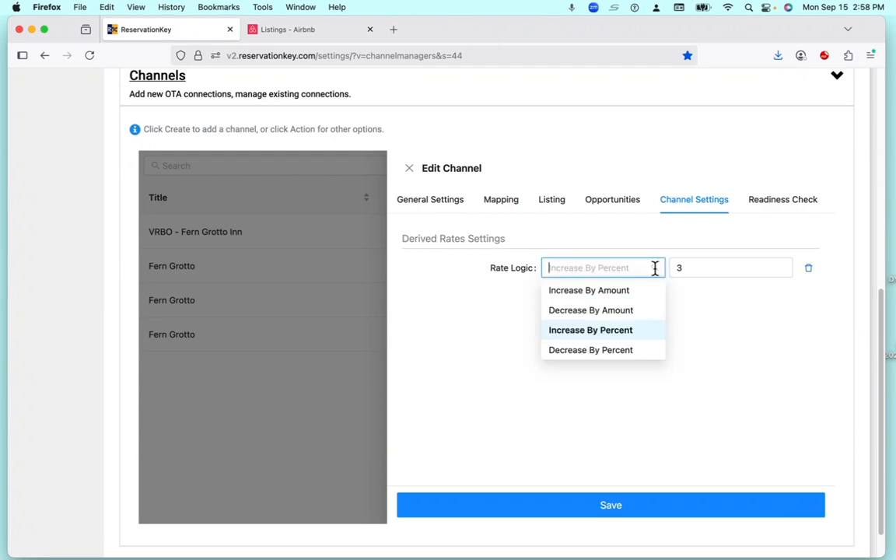
click(700, 341)
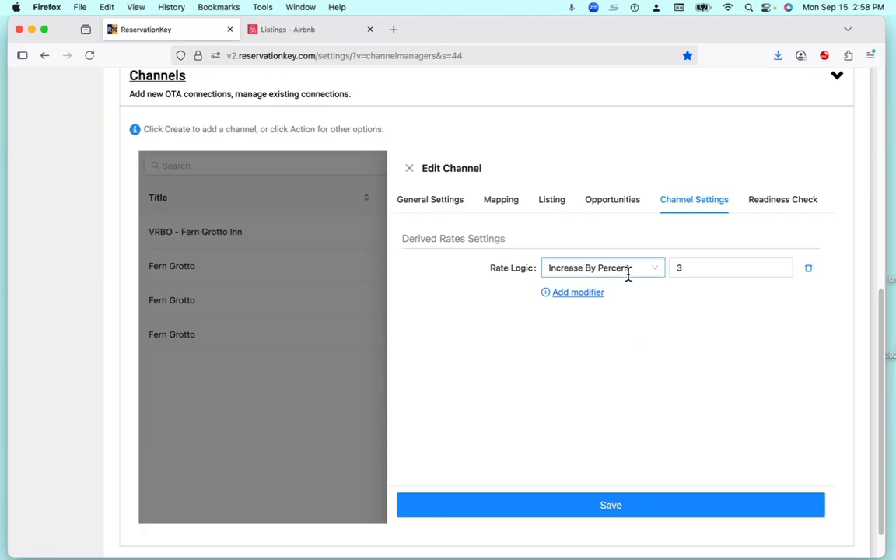
click(687, 269)
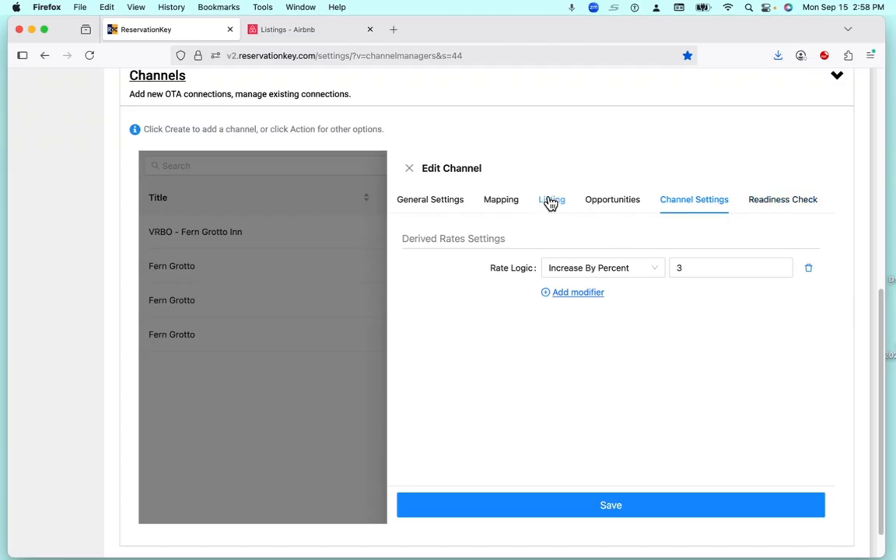
click(417, 199)
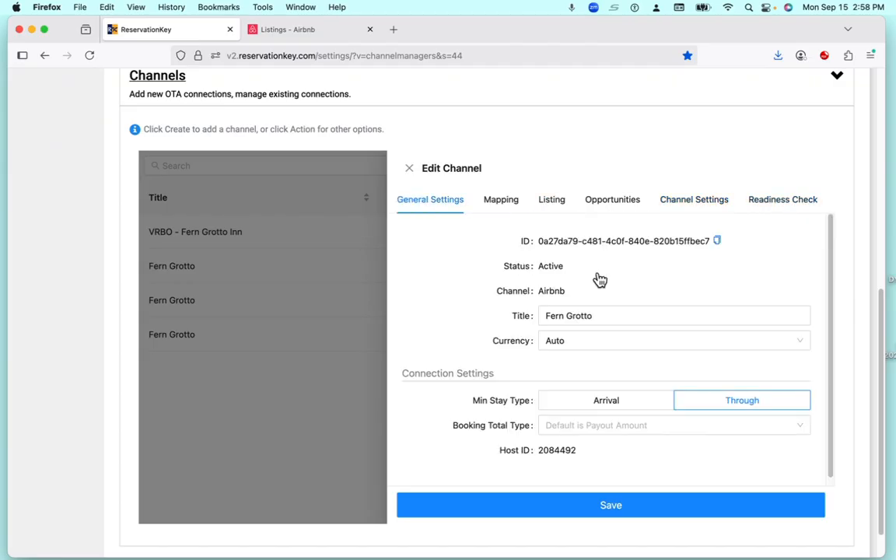
click(409, 168)
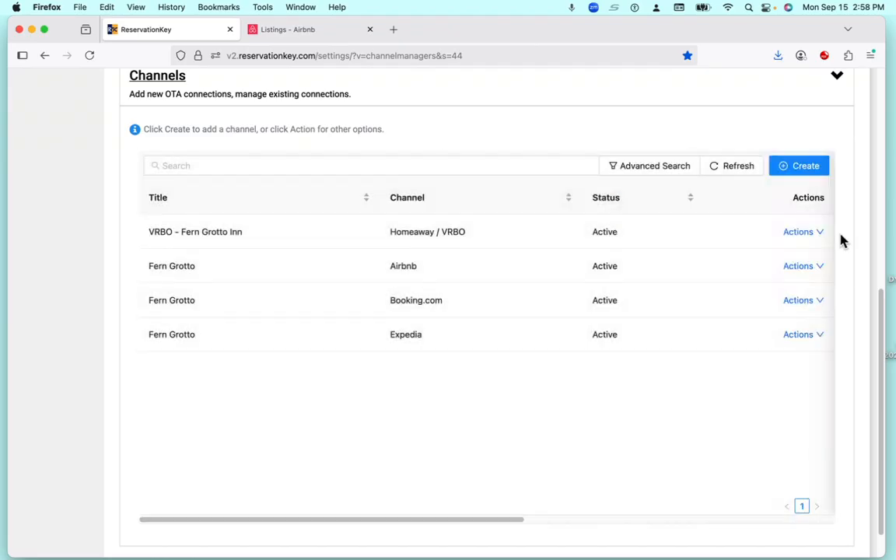
Open the ReservationKey Channel Manager (Channex) connection's settings from External Connections and examine the status used for new reservations
drag(882, 352, 882, 156)
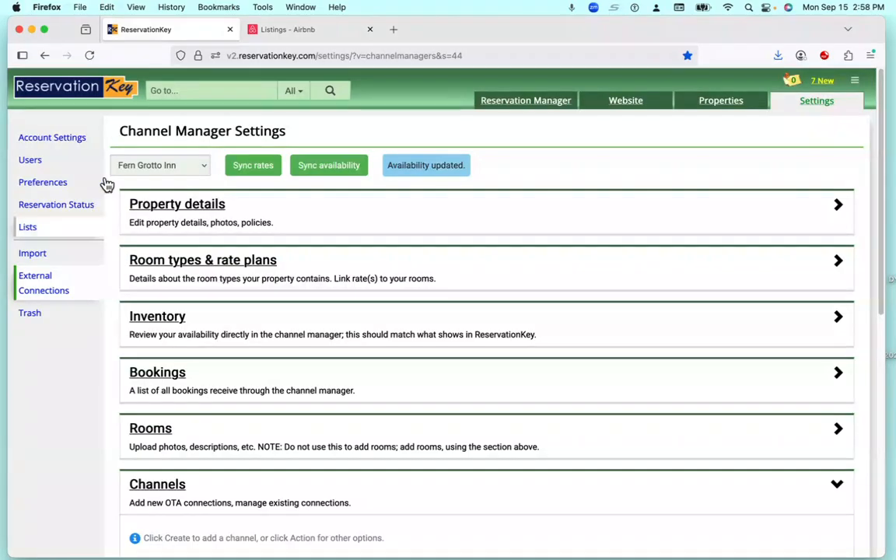
click(38, 282)
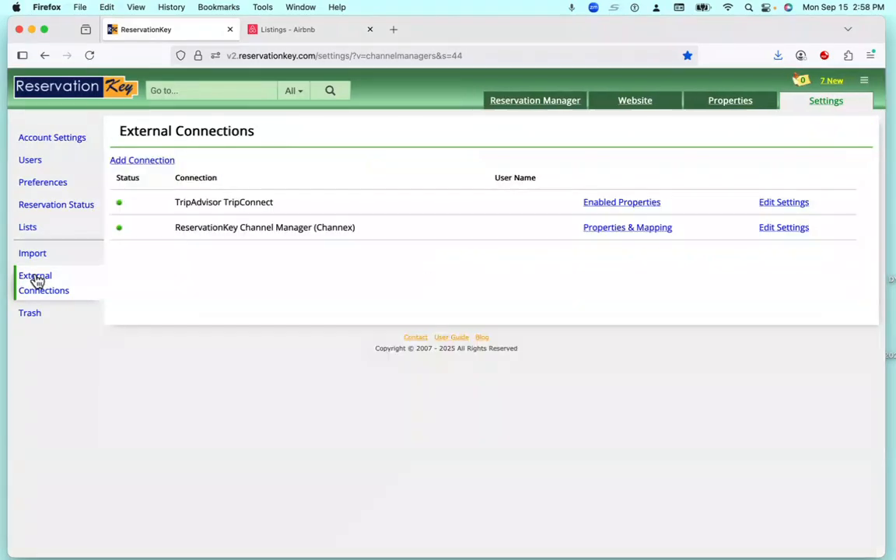
click(777, 227)
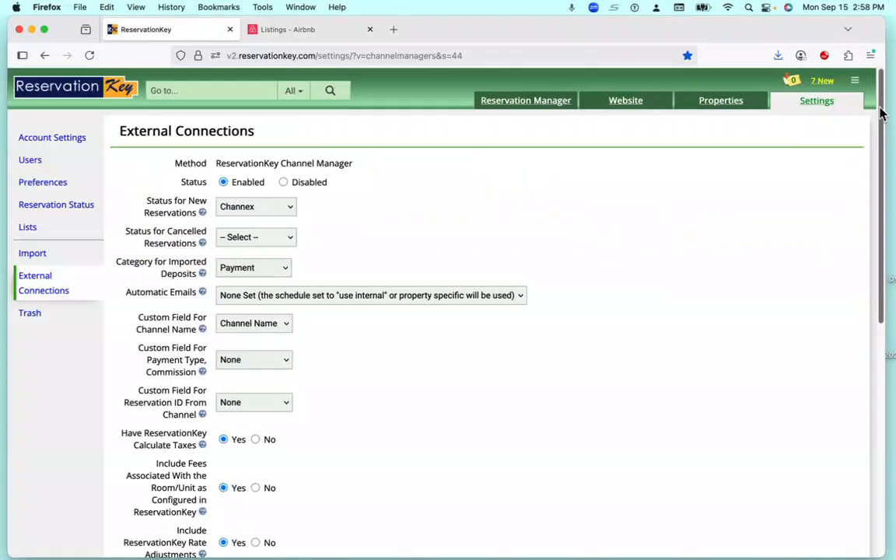
drag(881, 115, 881, 132)
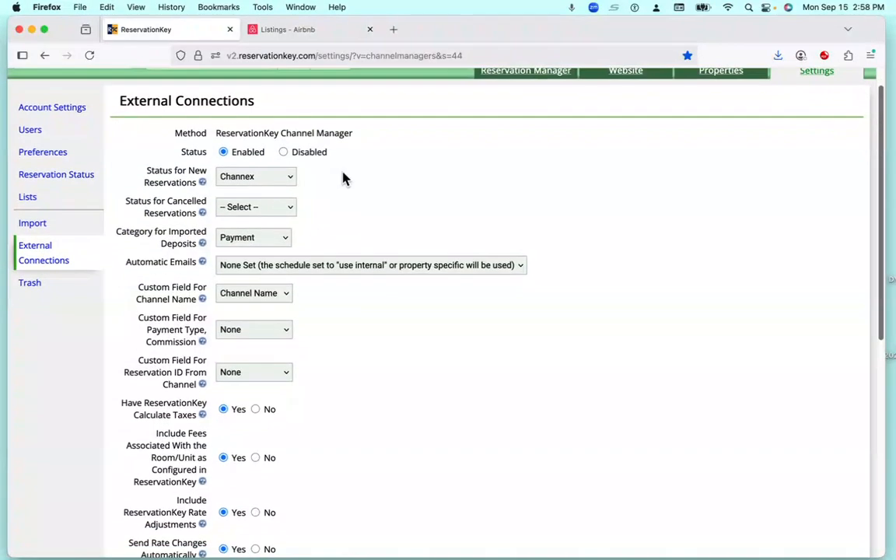
drag(148, 172, 196, 179)
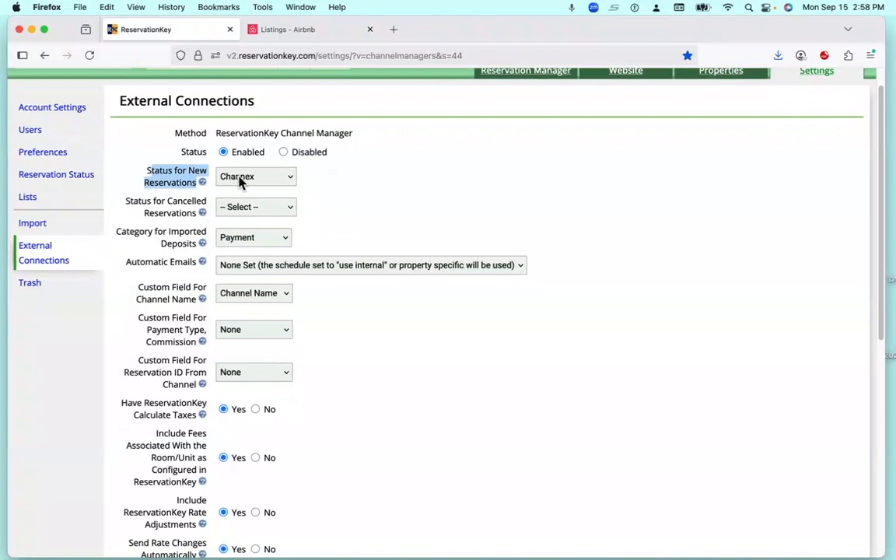
click(359, 188)
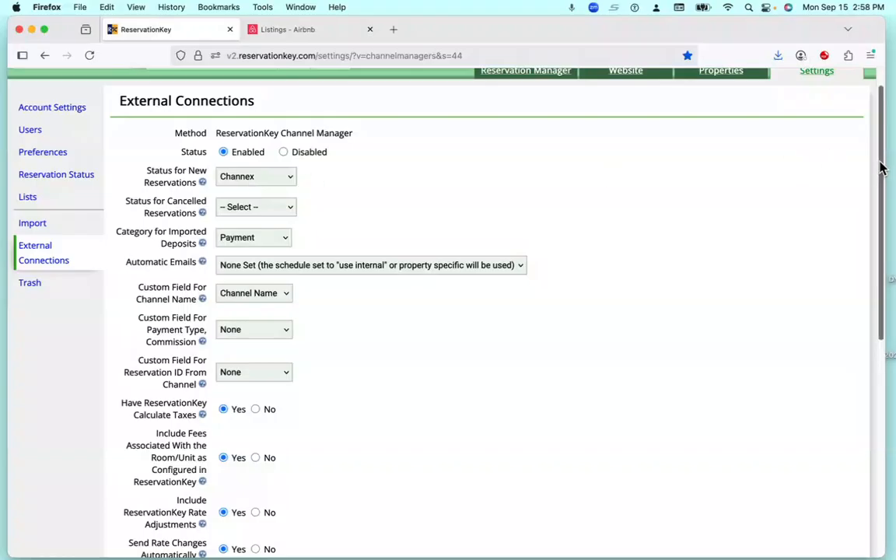
Review the remaining connection options and the channel-specific settings, including the email schedule for AirBnb, then return to the start of the form
drag(881, 168, 882, 202)
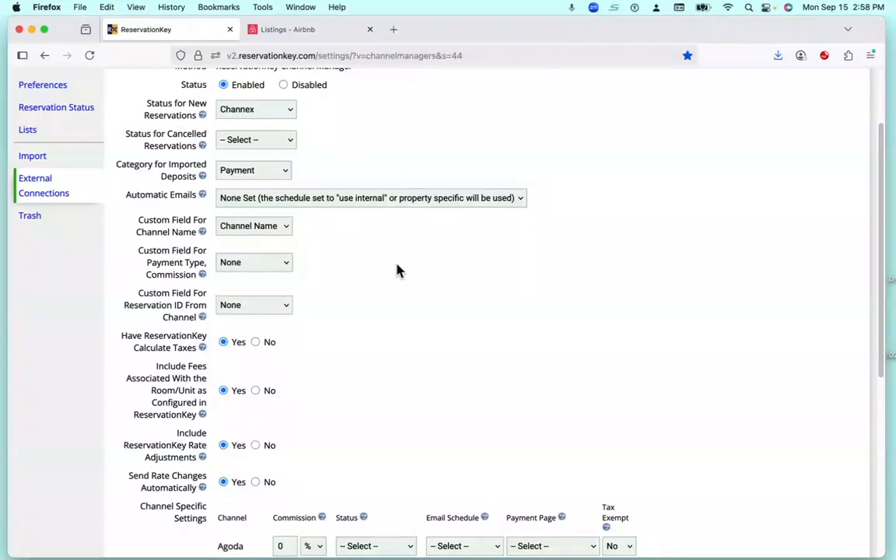
drag(881, 194, 868, 365)
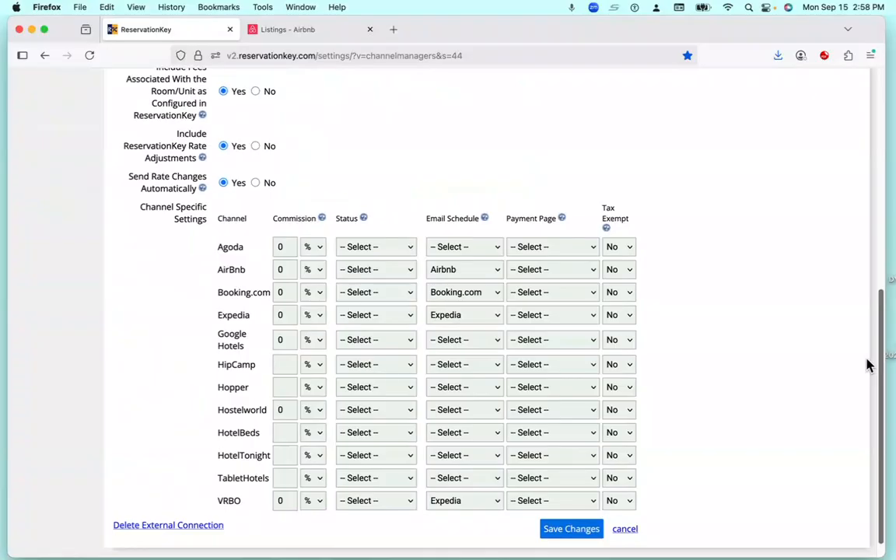
drag(237, 267, 215, 272)
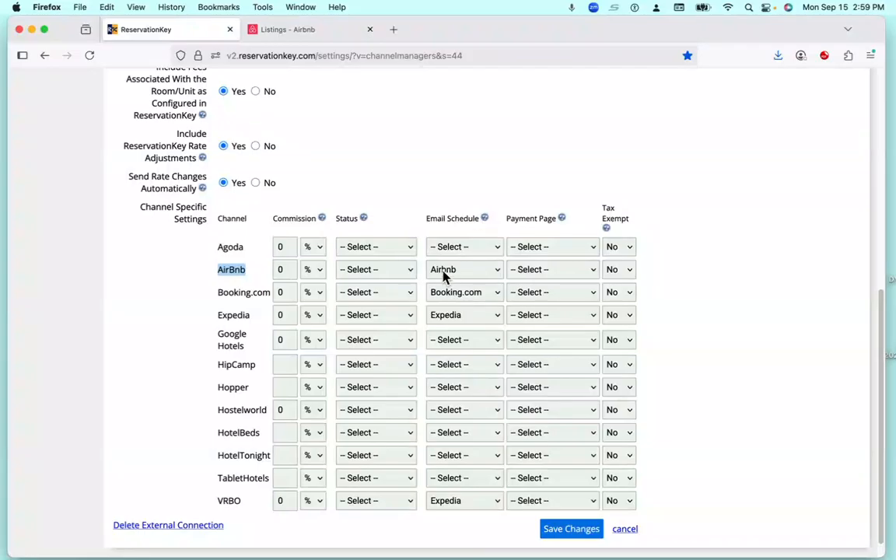
click(797, 256)
drag(882, 300, 864, 54)
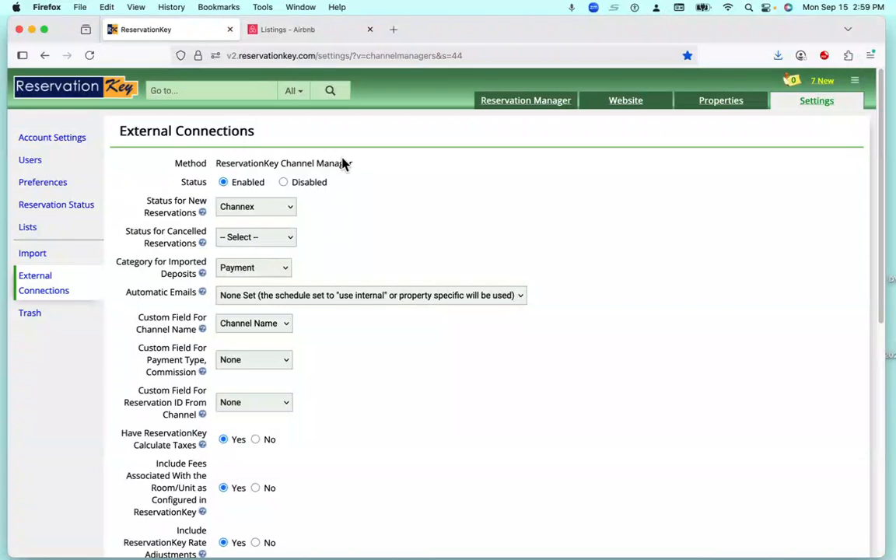